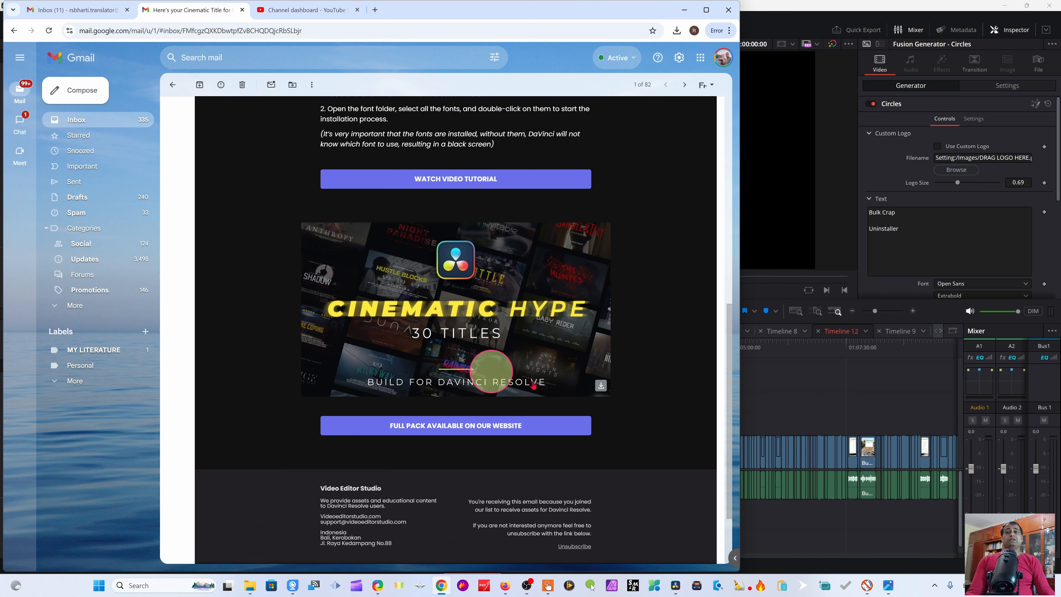
# Step: Open the Cinematic Hype product page from the email's banner and scroll through it
pyautogui.scroll(6, 534, 385)
pyautogui.scroll(-4, 466, 368)
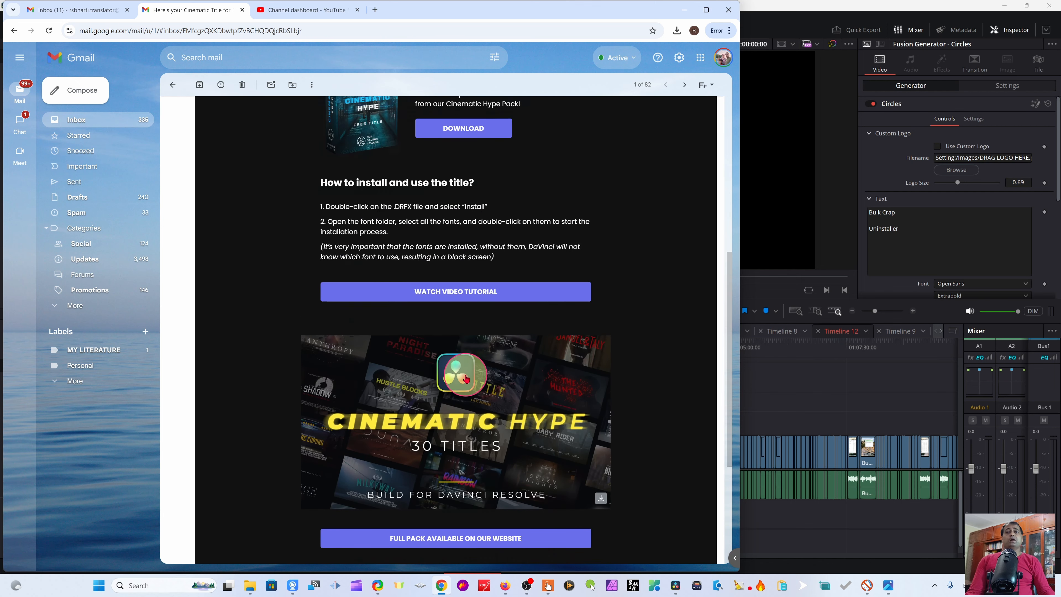
pyautogui.scroll(-2, 466, 378)
pyautogui.click(431, 446)
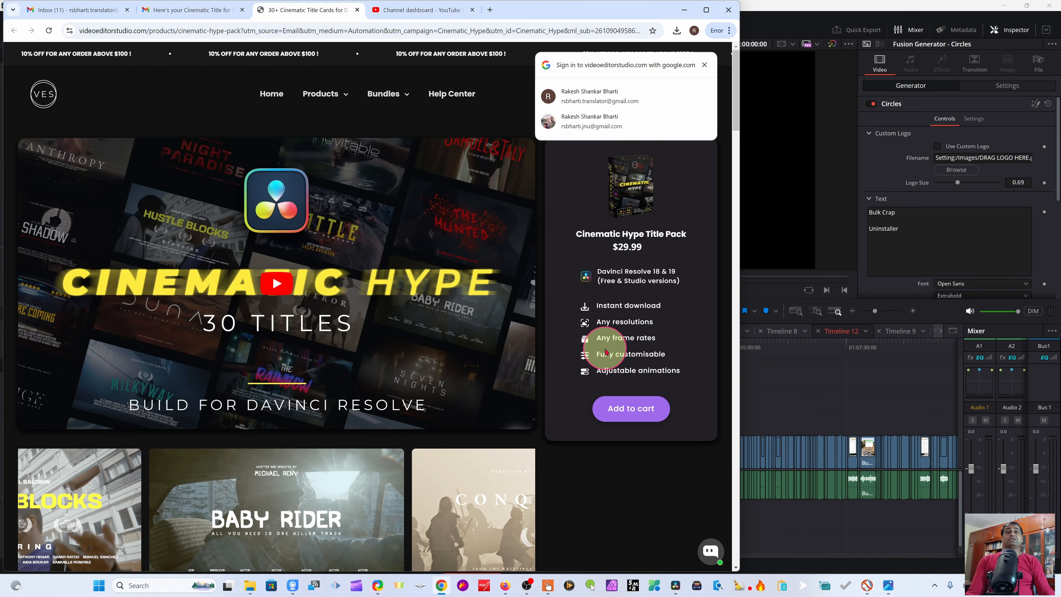
pyautogui.scroll(-10, 585, 301)
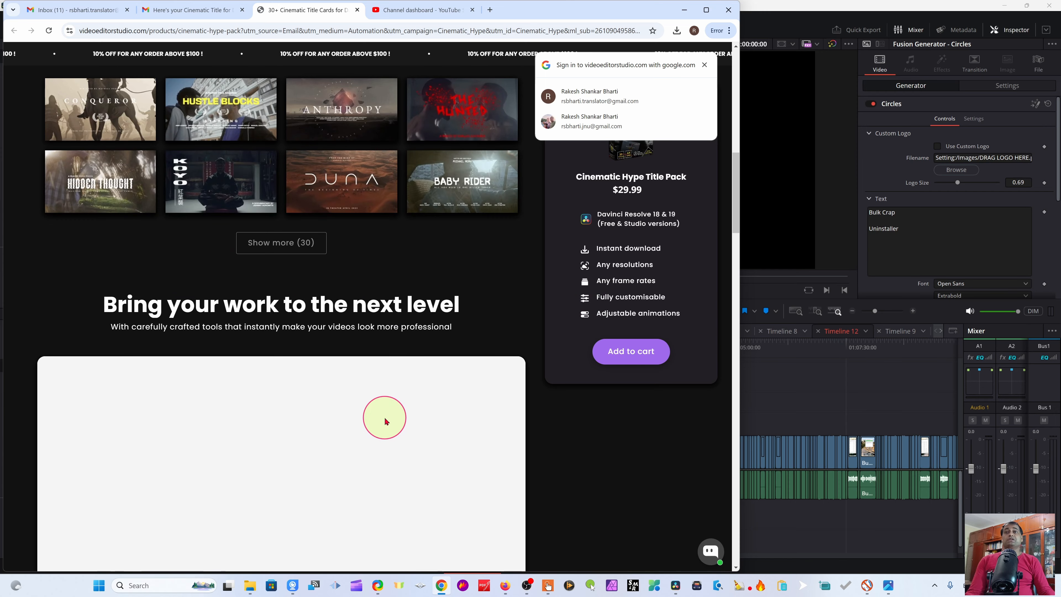
pyautogui.scroll(-8, 384, 420)
pyautogui.scroll(10, 440, 422)
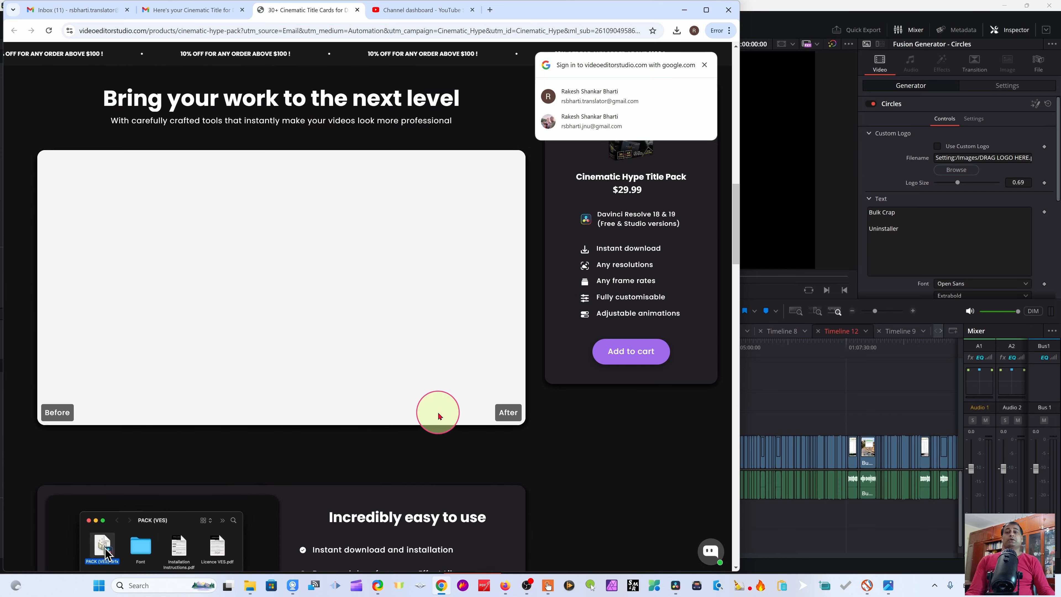
# Step: Return to the email, download the Cinematic Hype free sample title, and show the download in its folder
pyautogui.click(197, 9)
pyautogui.scroll(10, 509, 225)
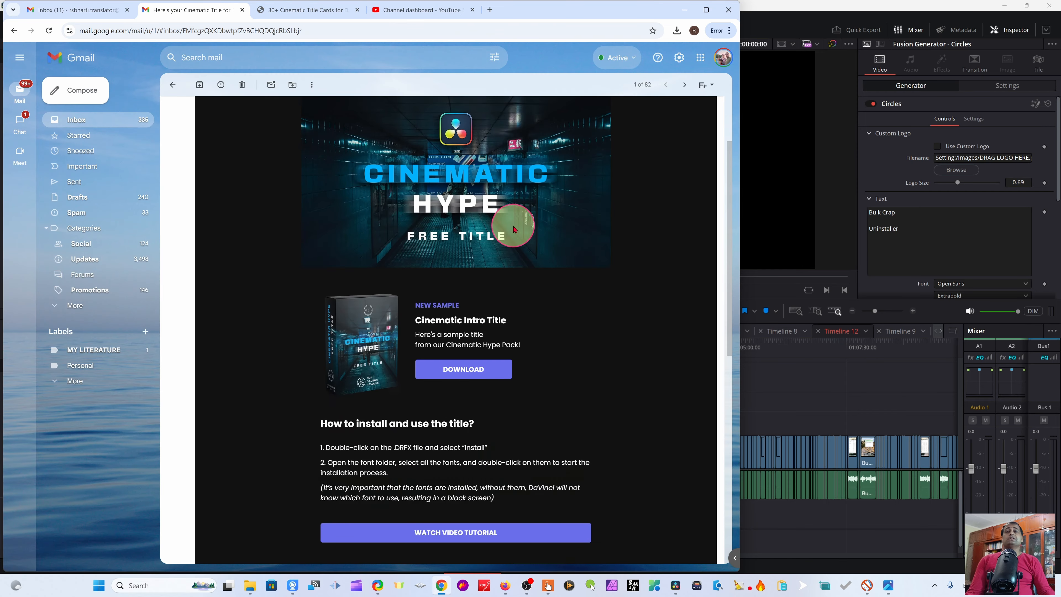
pyautogui.click(451, 467)
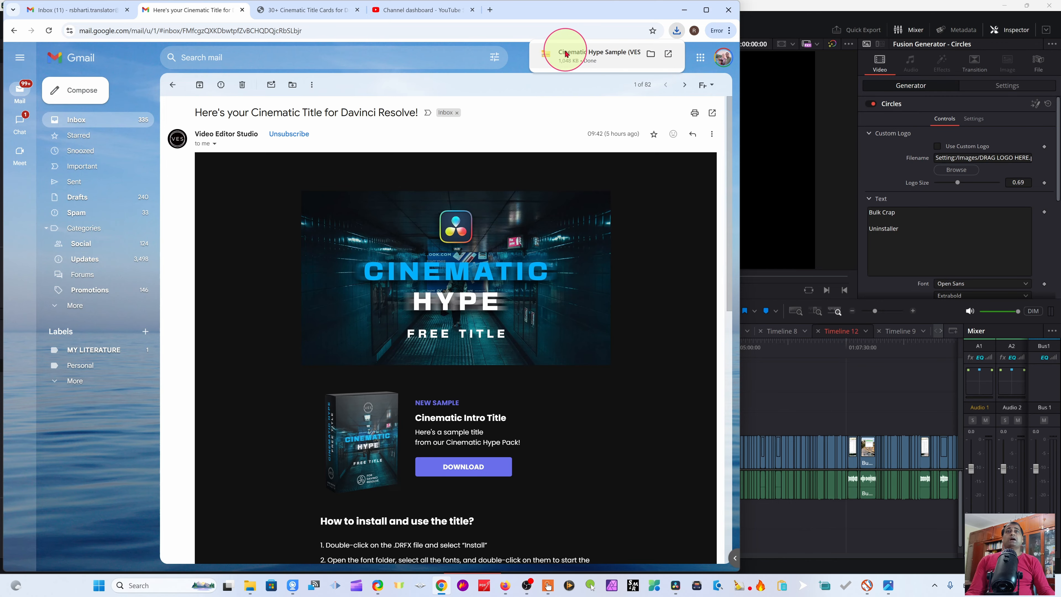
pyautogui.click(651, 54)
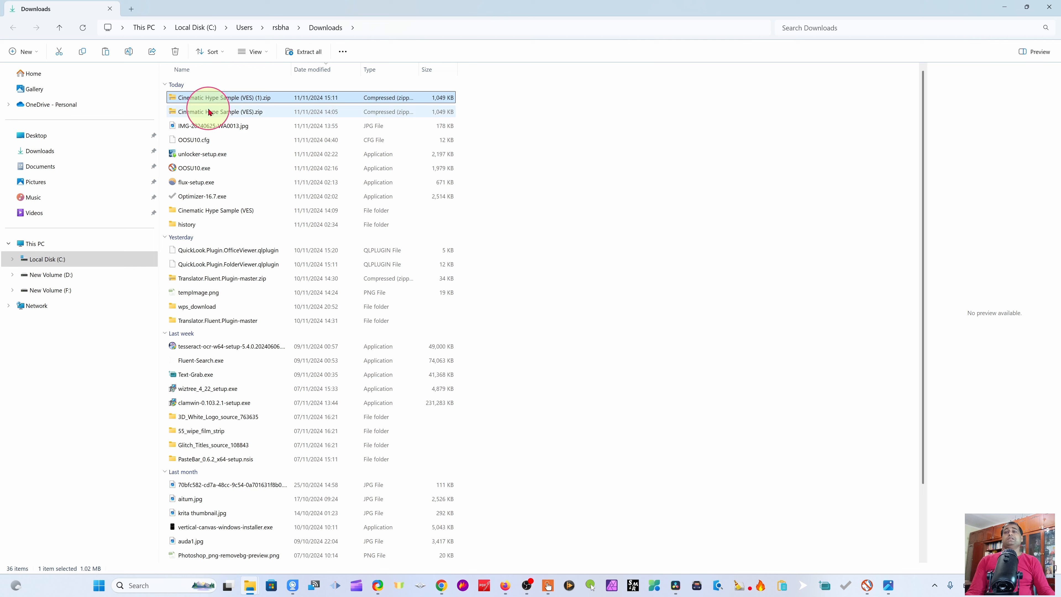
# Step: Delete the duplicate Cinematic Hype Sample (VES) (1).zip download
pyautogui.rightClick(228, 104)
pyautogui.press('Escape')
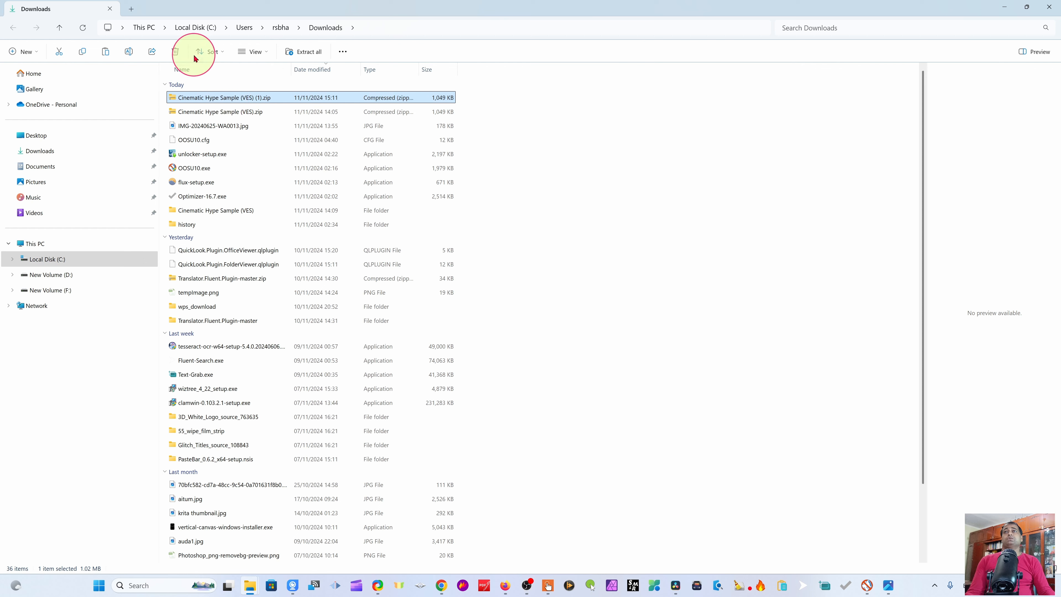
pyautogui.click(176, 51)
pyautogui.rightClick(244, 98)
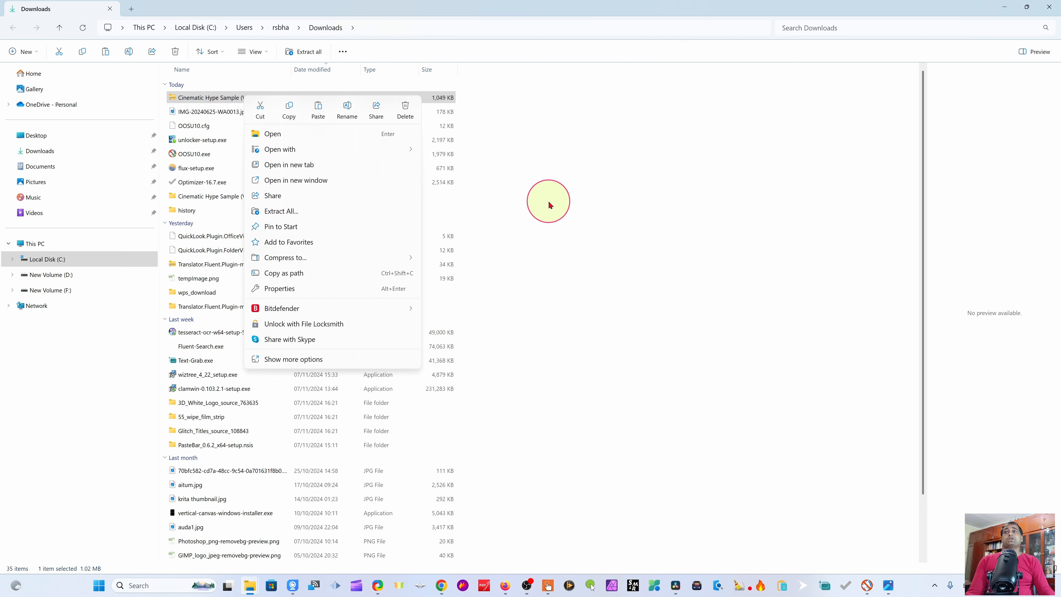
pyautogui.click(536, 207)
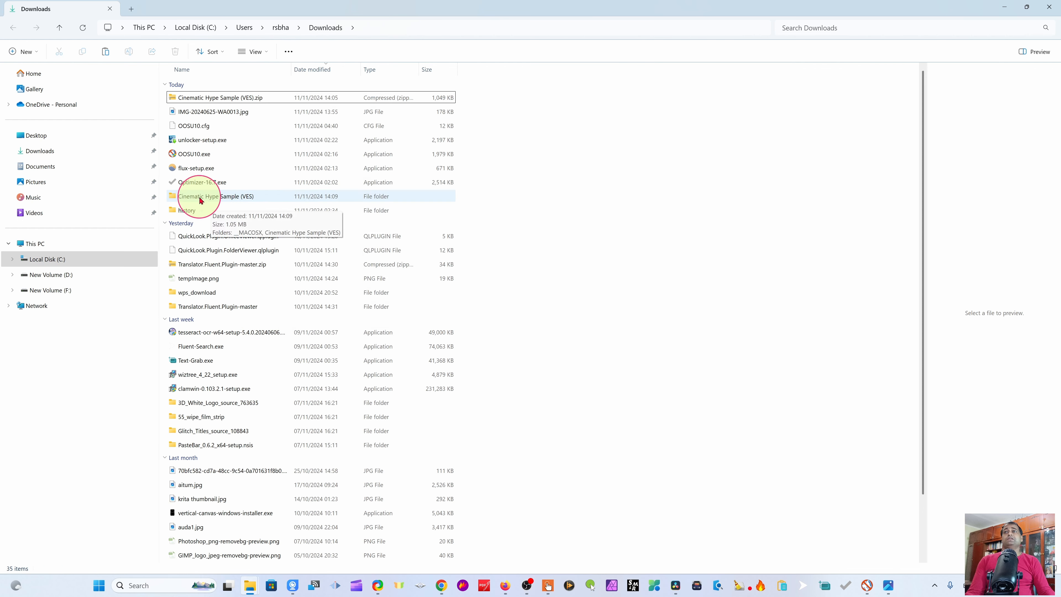
# Step: Open the Cinematic Hype Sample (VES) Font folder and install the BasementGrotesque-Black font, replacing the existing copy
pyautogui.doubleClick(229, 197)
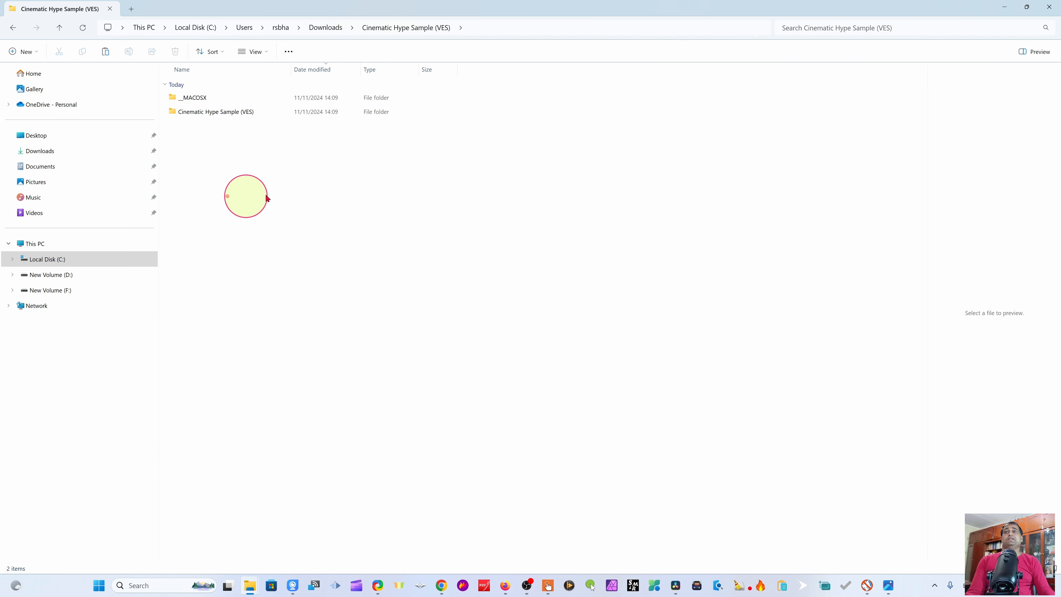
pyautogui.doubleClick(242, 112)
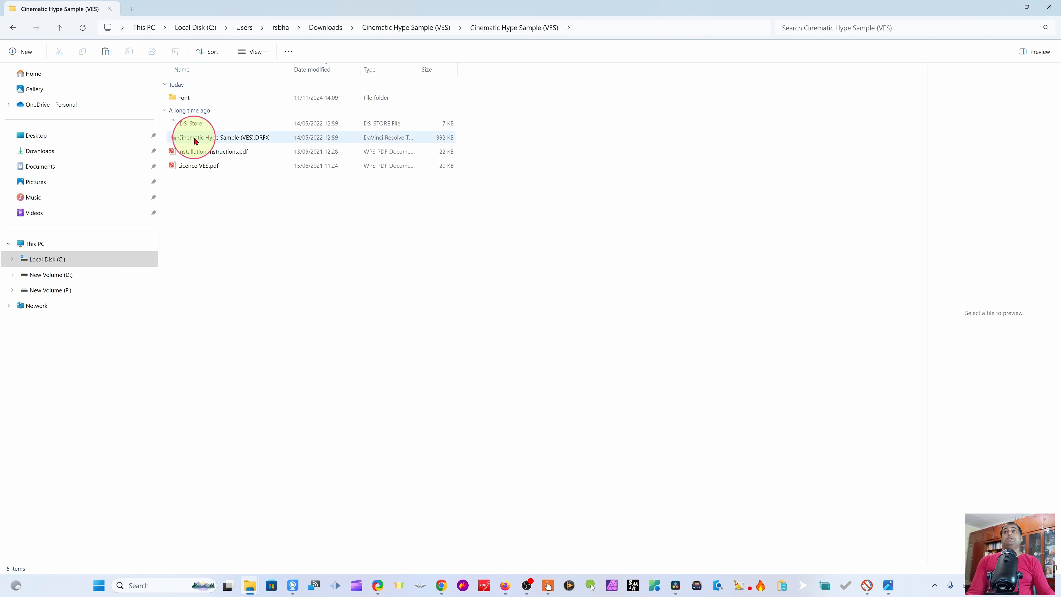
pyautogui.doubleClick(188, 97)
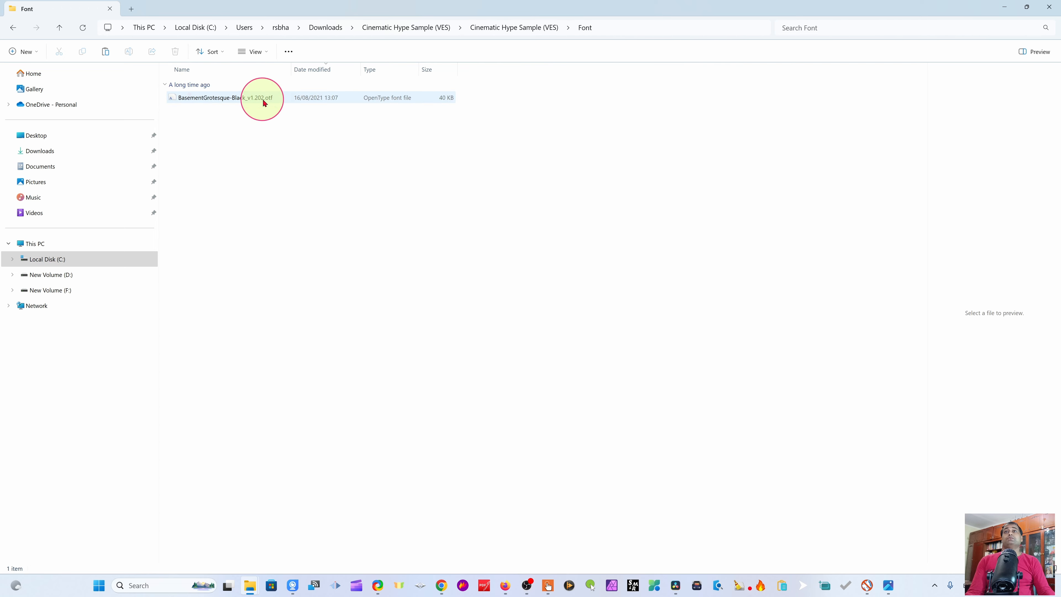
pyautogui.rightClick(254, 101)
pyautogui.doubleClick(238, 99)
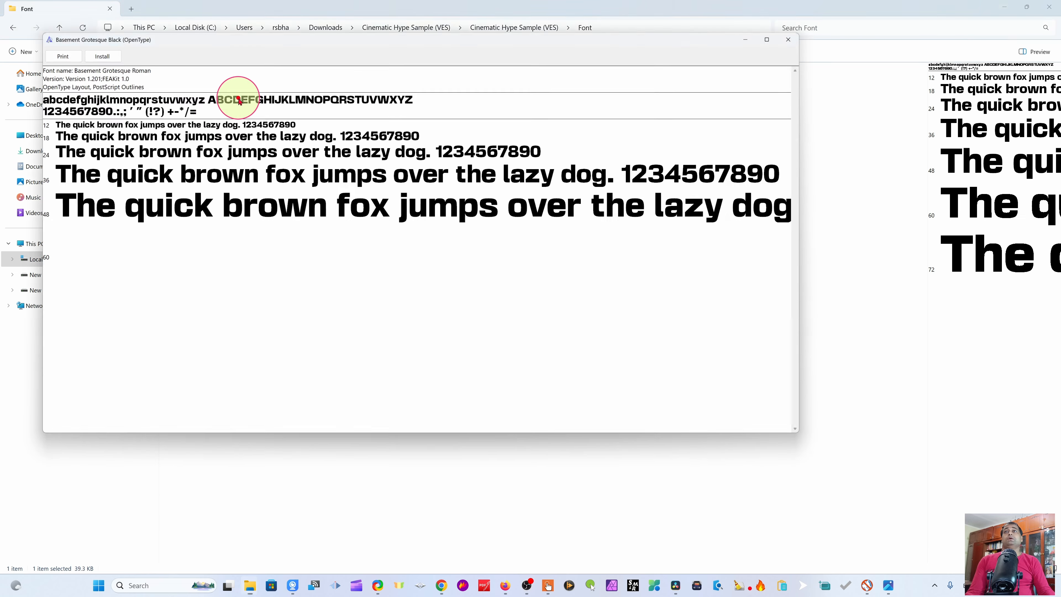
pyautogui.click(90, 49)
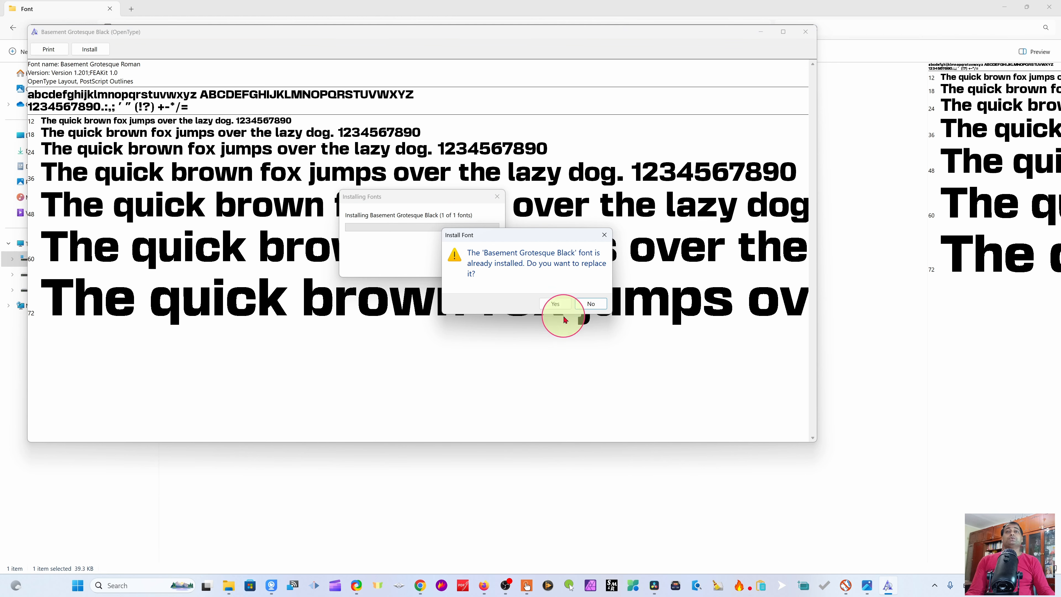
pyautogui.click(555, 304)
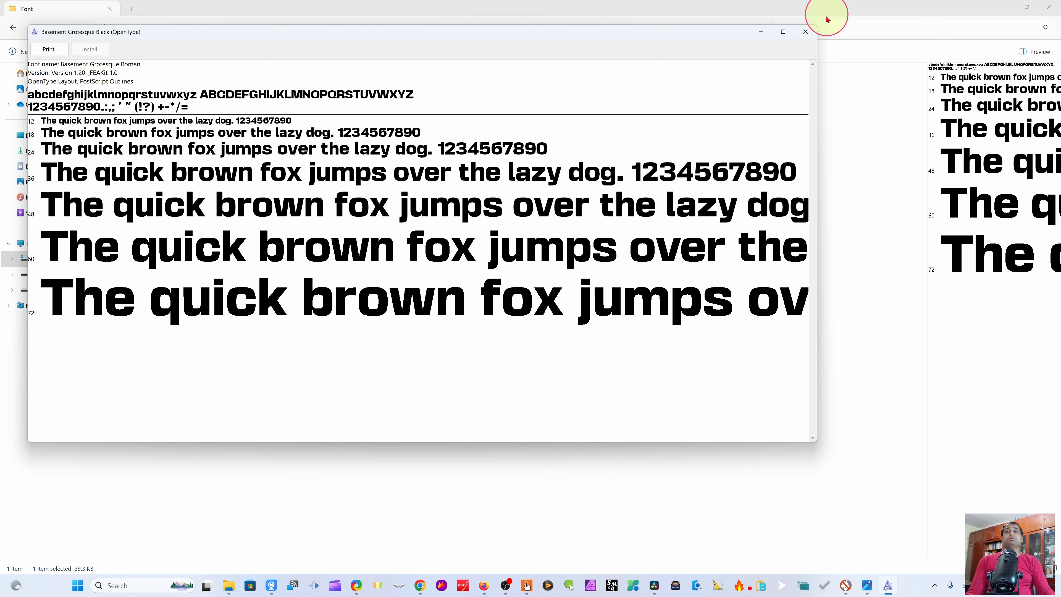
# Step: Open the Cinematic Hype Sample (VES).DRFX file and install the template bundle in DaVinci Resolve
pyautogui.click(805, 32)
pyautogui.click(13, 28)
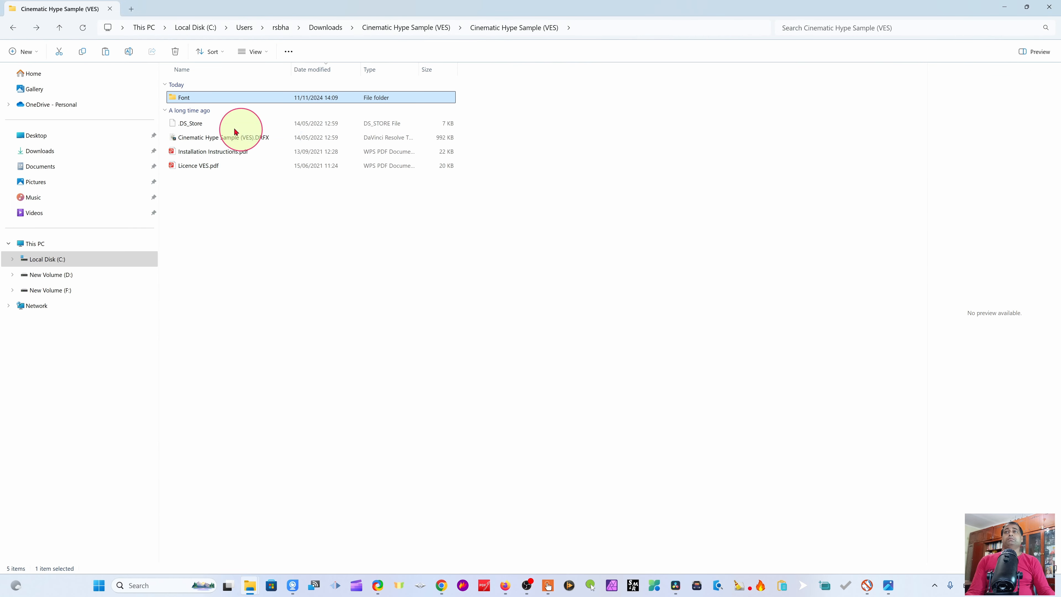
pyautogui.doubleClick(219, 138)
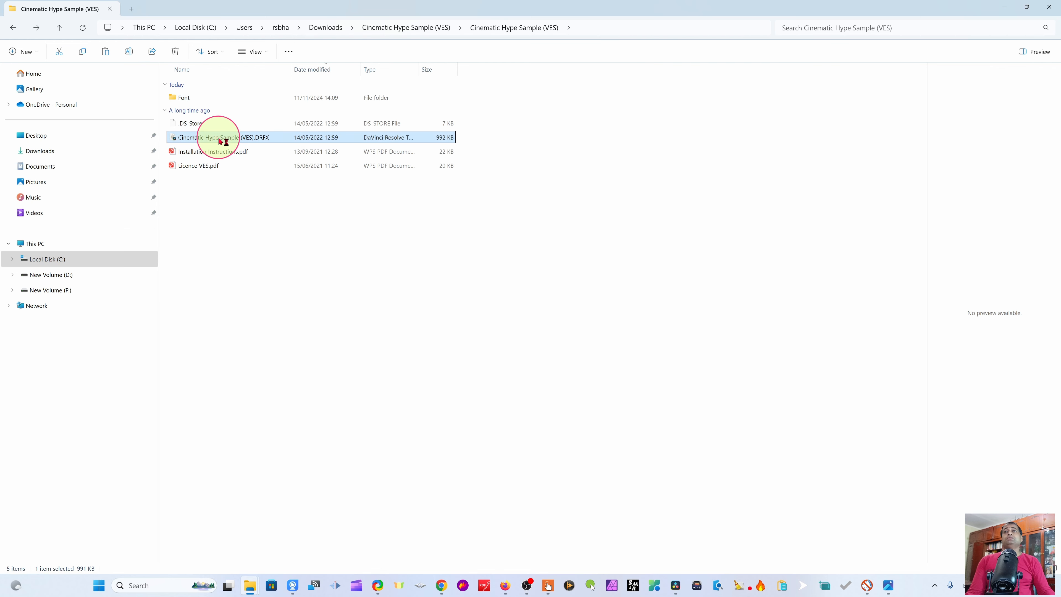
pyautogui.click(674, 585)
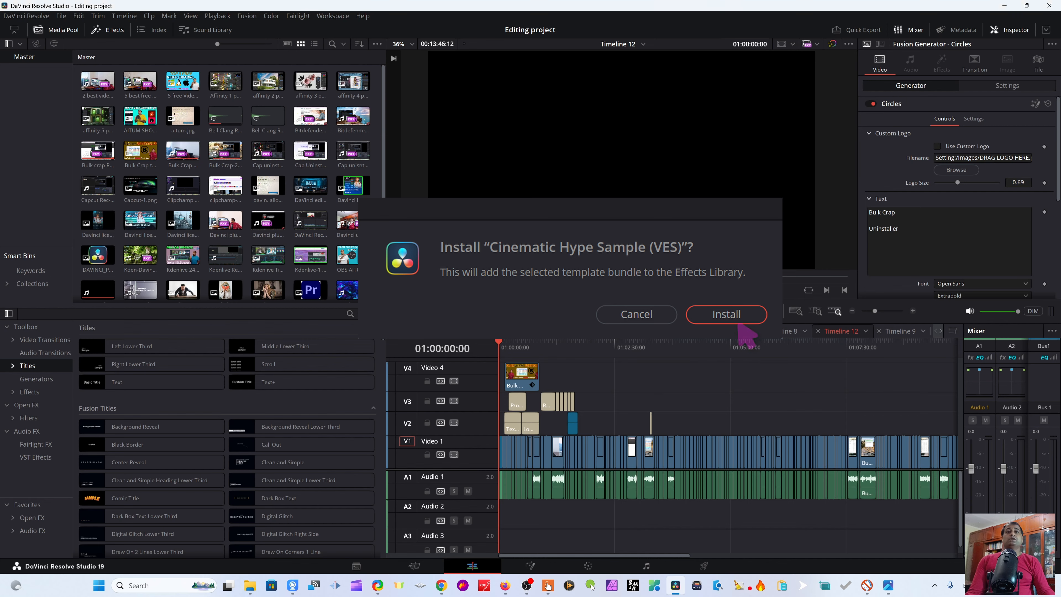
pyautogui.moveTo(498, 343); pyautogui.dragTo(590, 355)
# Step: Browse the Titles section of the Effects library for the newly installed title
pyautogui.click(520, 387)
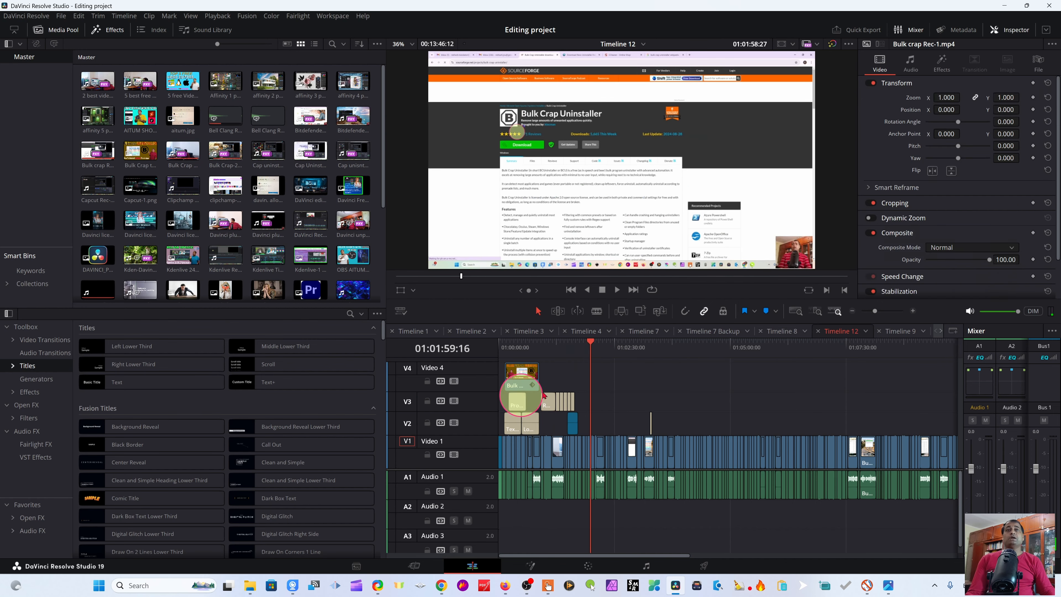
pyautogui.click(83, 443)
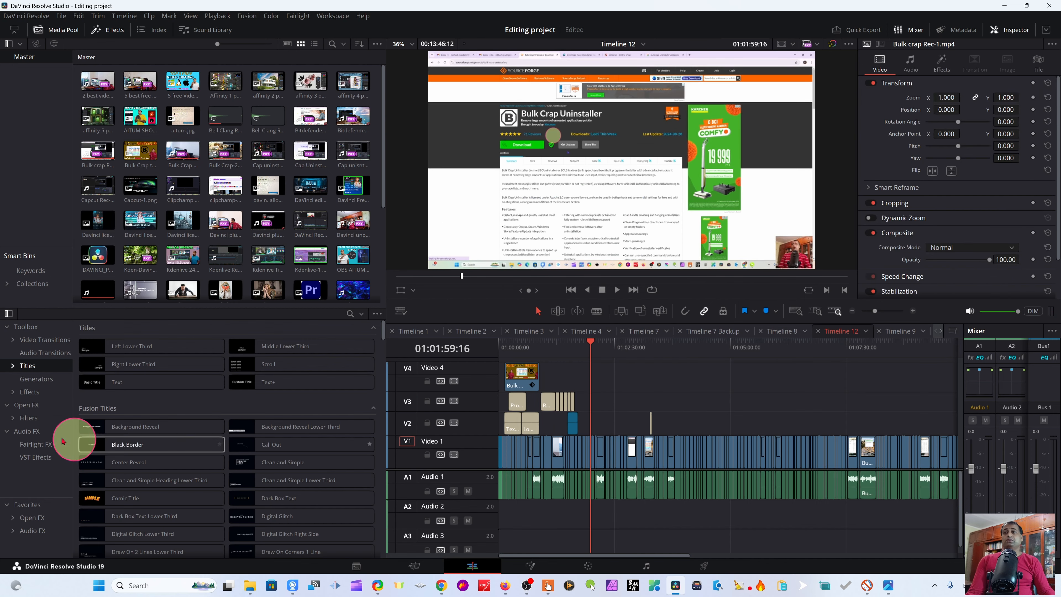
pyautogui.scroll(-3, 125, 443)
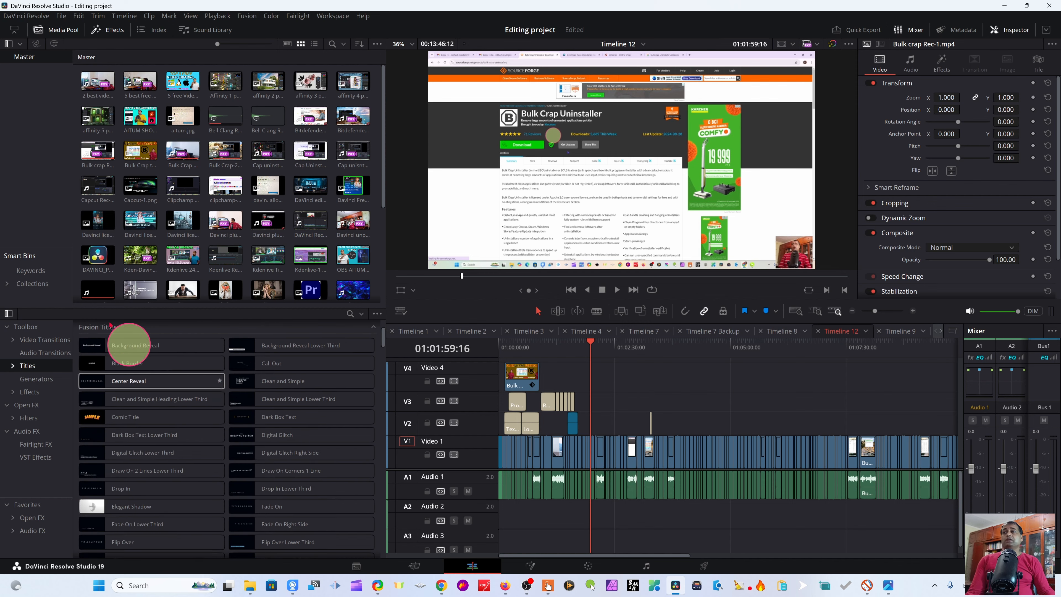
pyautogui.click(59, 30)
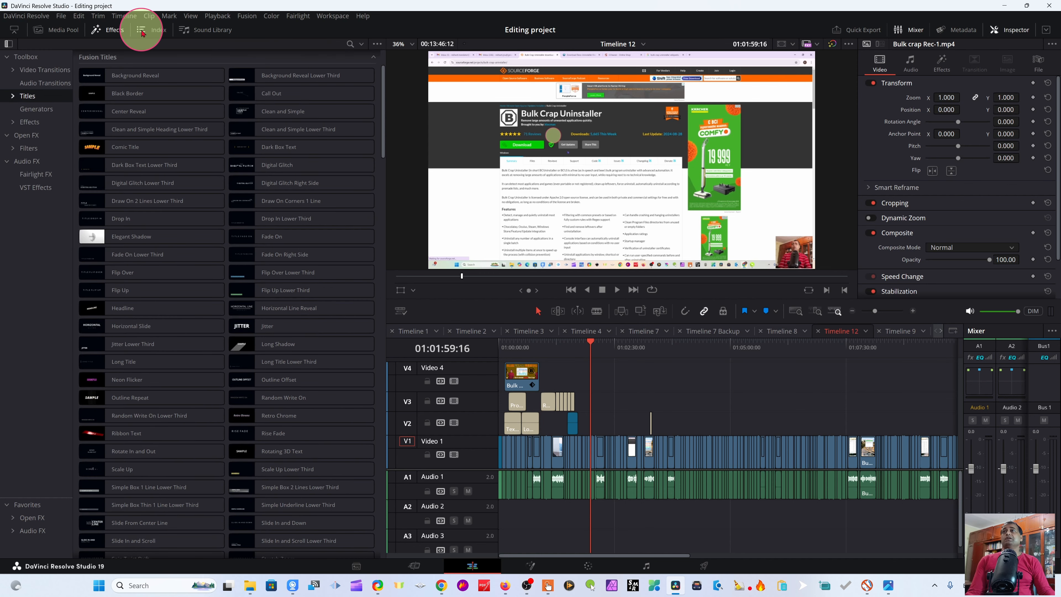
pyautogui.click(114, 32)
pyautogui.click(113, 31)
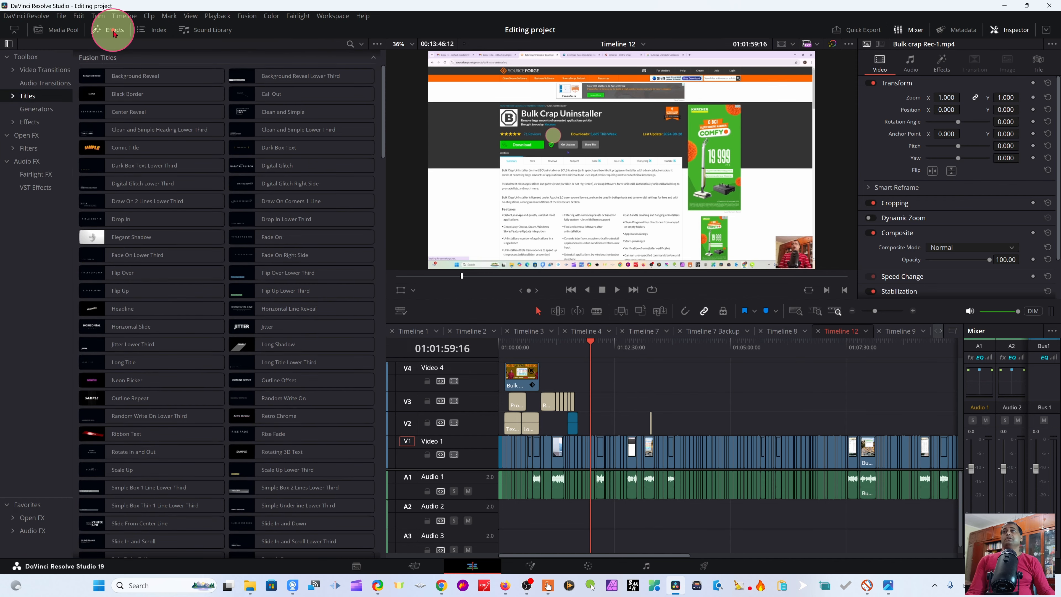
pyautogui.scroll(-3, 140, 389)
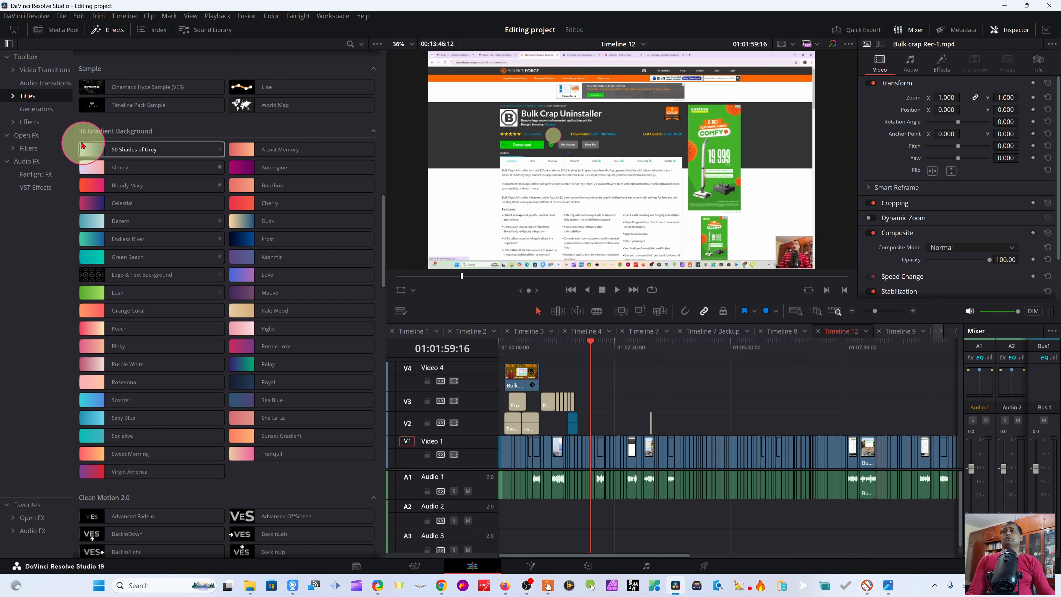
pyautogui.scroll(12, 206, 159)
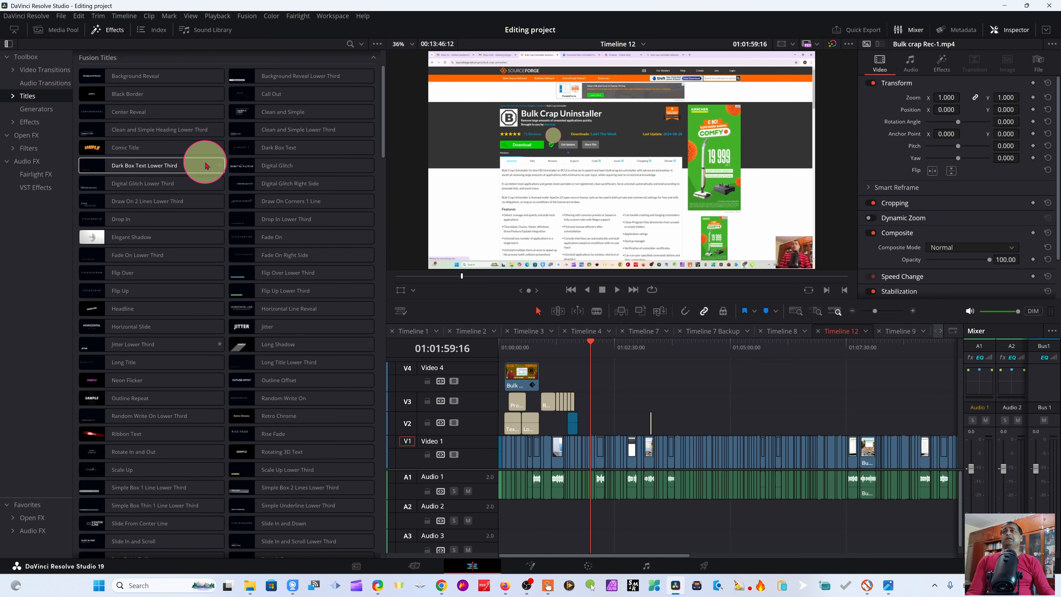
pyautogui.scroll(-13, 209, 175)
pyautogui.scroll(-10, 243, 330)
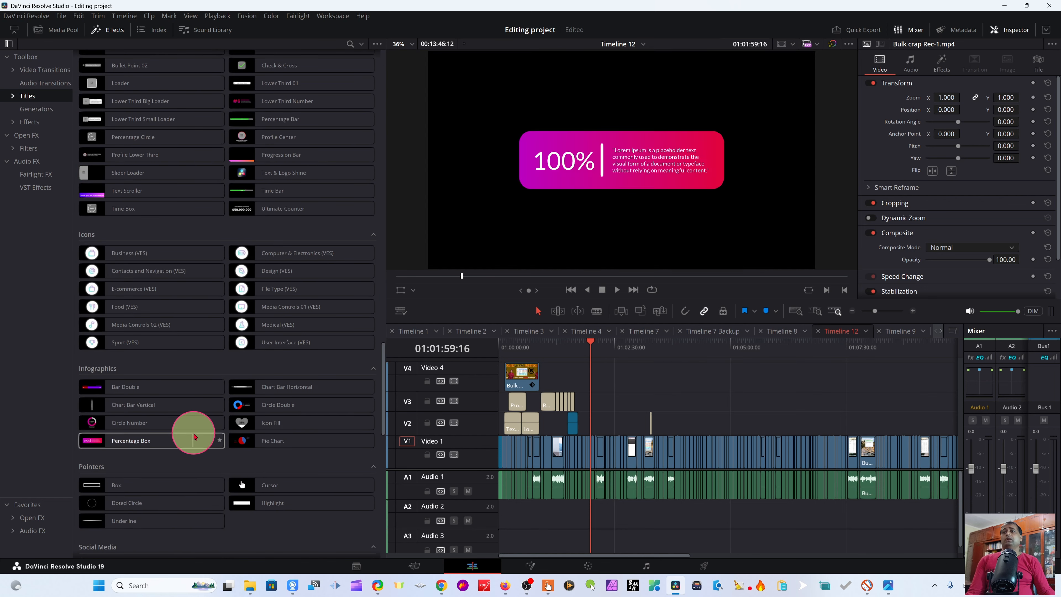
pyautogui.scroll(4, 186, 487)
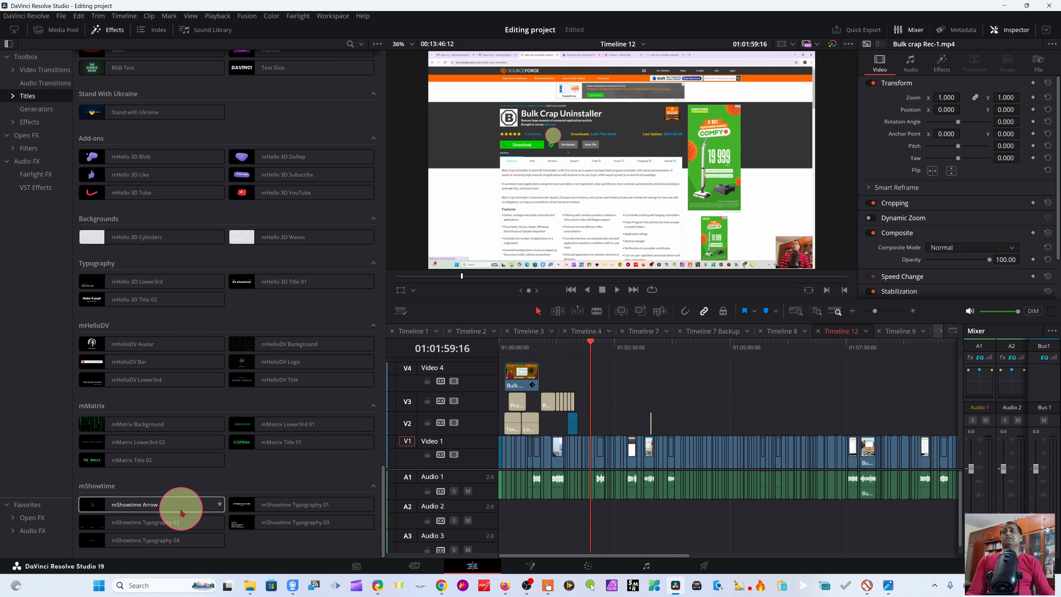
pyautogui.scroll(20, 217, 336)
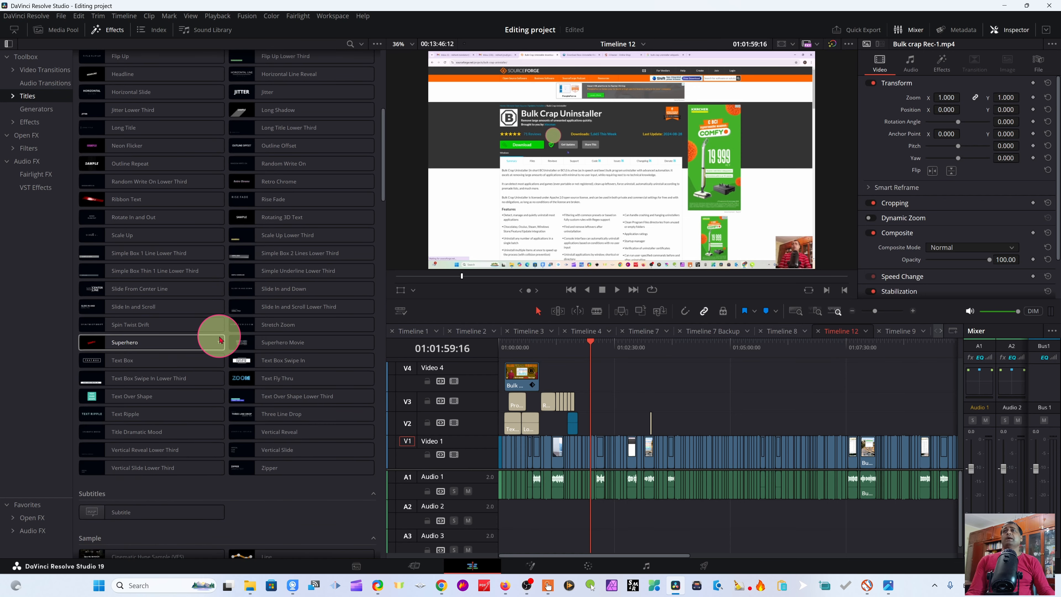
# Step: Search the titles for "cine" and place Cinematic Hype Sample (VES) on track V2 at the playhead
pyautogui.click(349, 44)
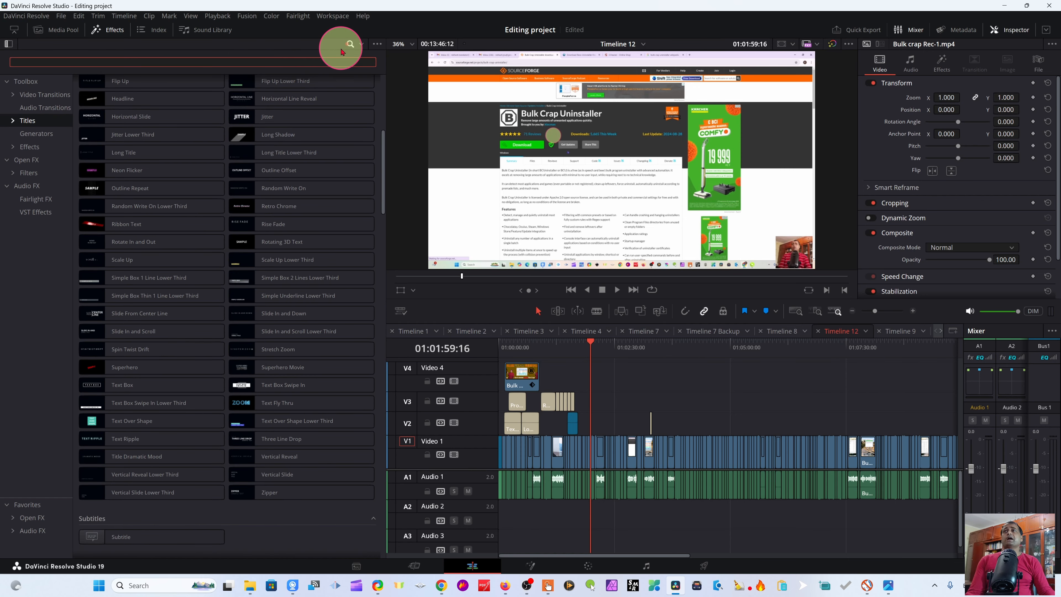
pyautogui.write('cine')
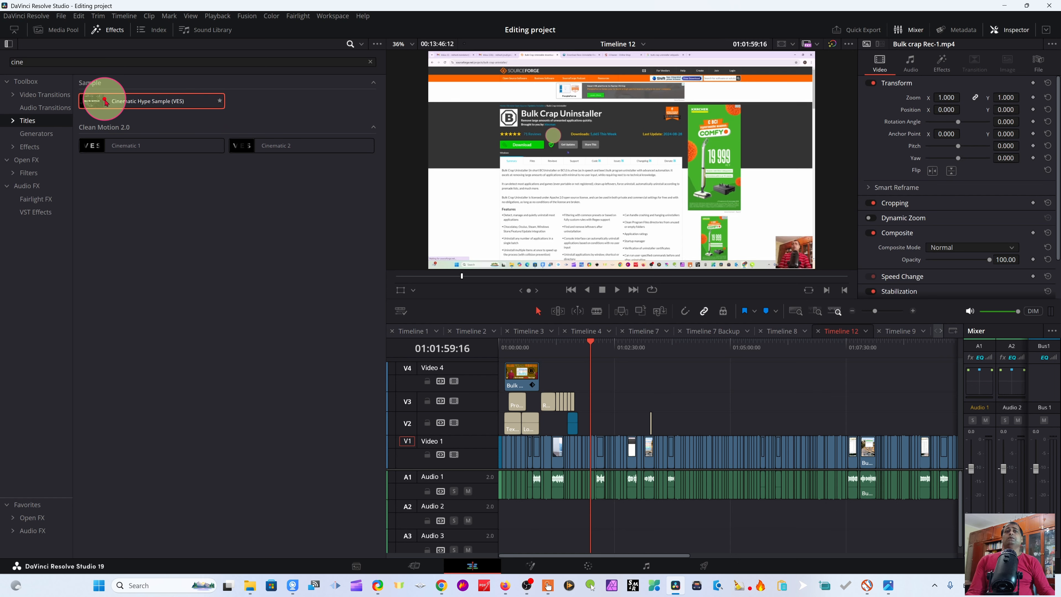
pyautogui.moveTo(105, 103); pyautogui.dragTo(588, 432)
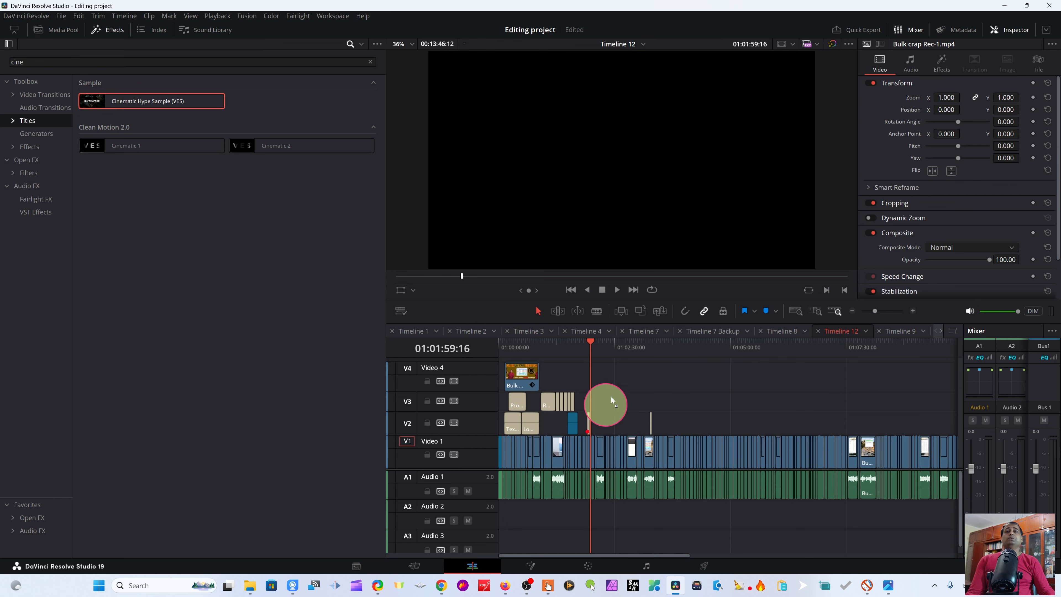
# Step: Nudge the Cinematic Hype Sample title clip slightly earlier on track V2
pyautogui.scroll(2, 631, 428)
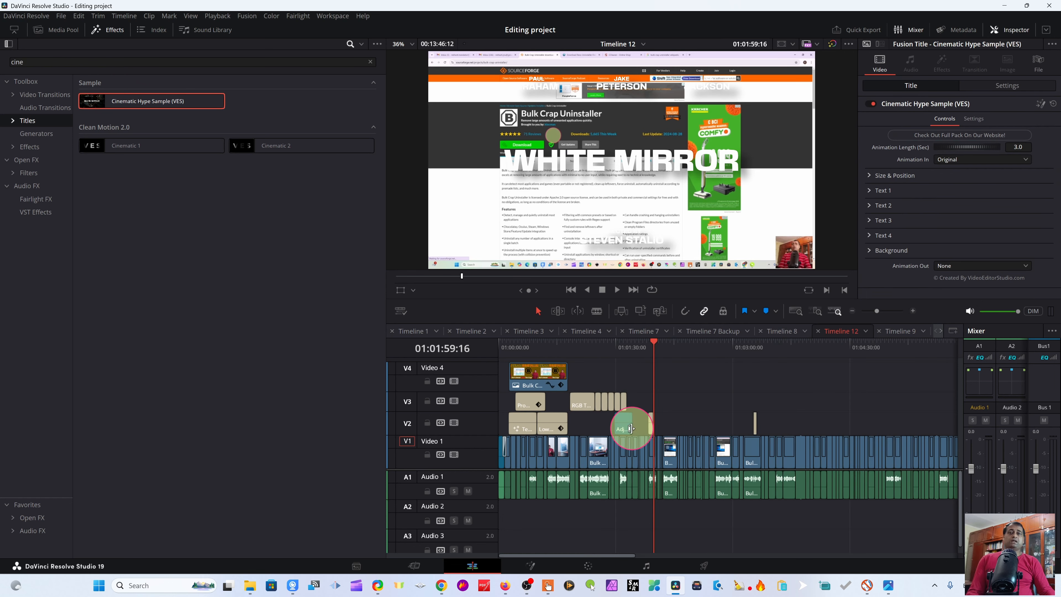
pyautogui.scroll(2, 632, 428)
pyautogui.scroll(2, 781, 421)
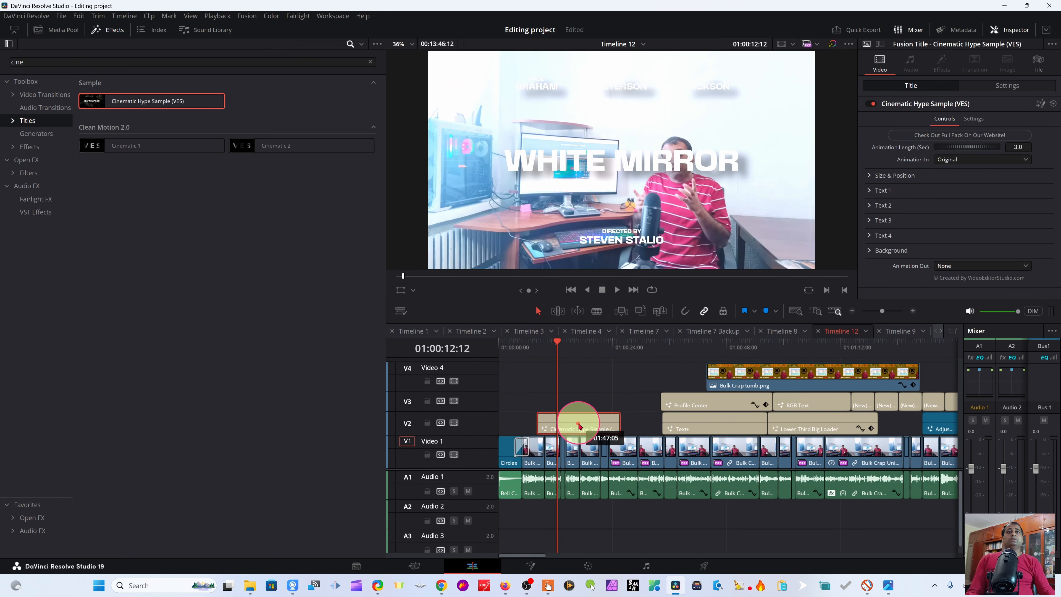
pyautogui.moveTo(578, 351)
pyautogui.mouseDown()
pyautogui.moveTo(606, 361)
pyautogui.moveTo(554, 365)
pyautogui.moveTo(570, 355)
pyautogui.mouseUp()
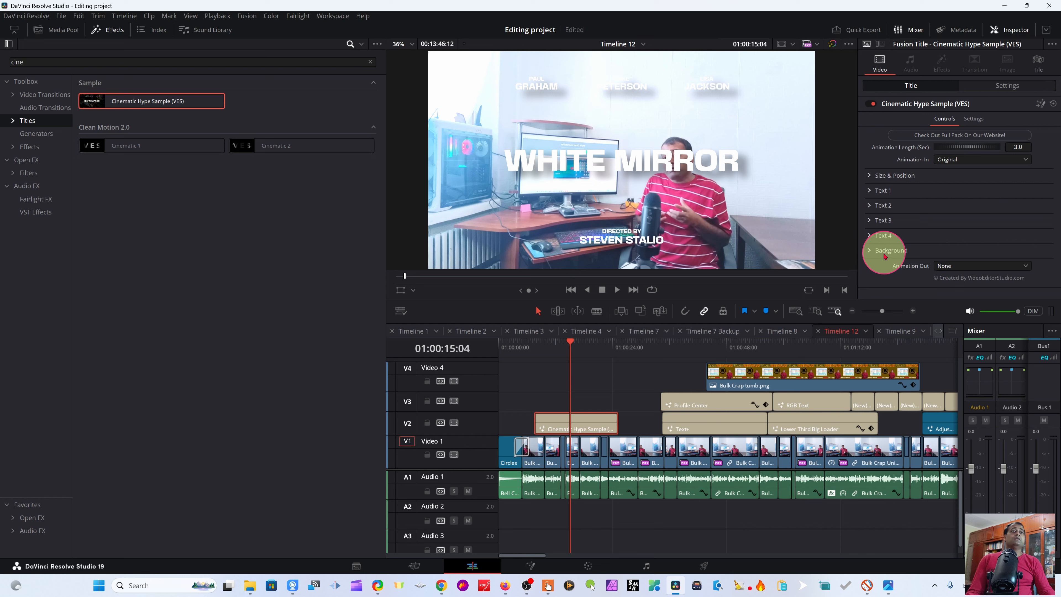
# Step: Replace the Text 1 title with "VES Free Plugin" in the Inspector
pyautogui.click(870, 252)
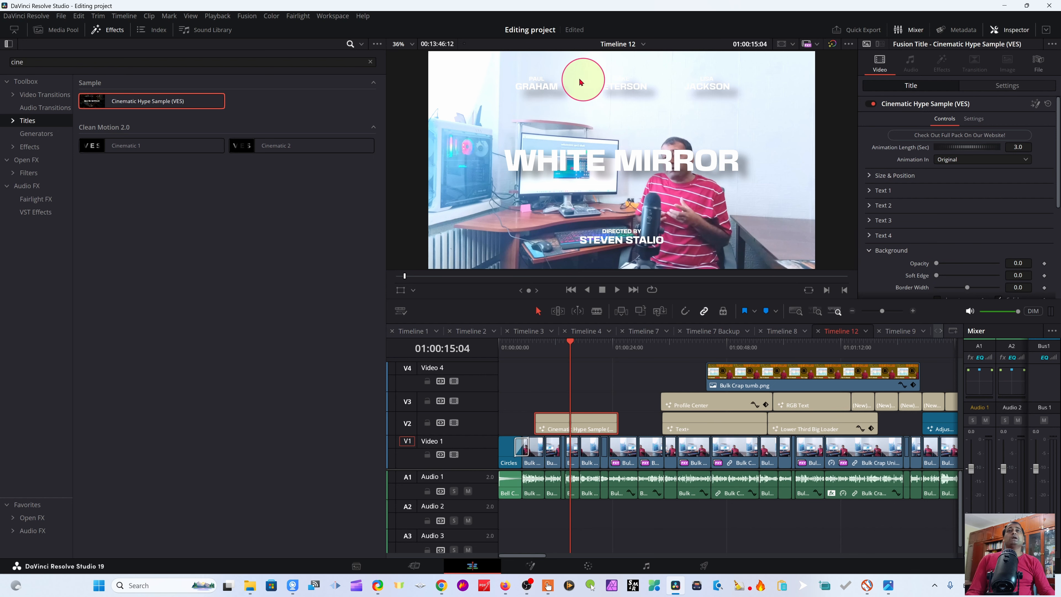
pyautogui.click(870, 190)
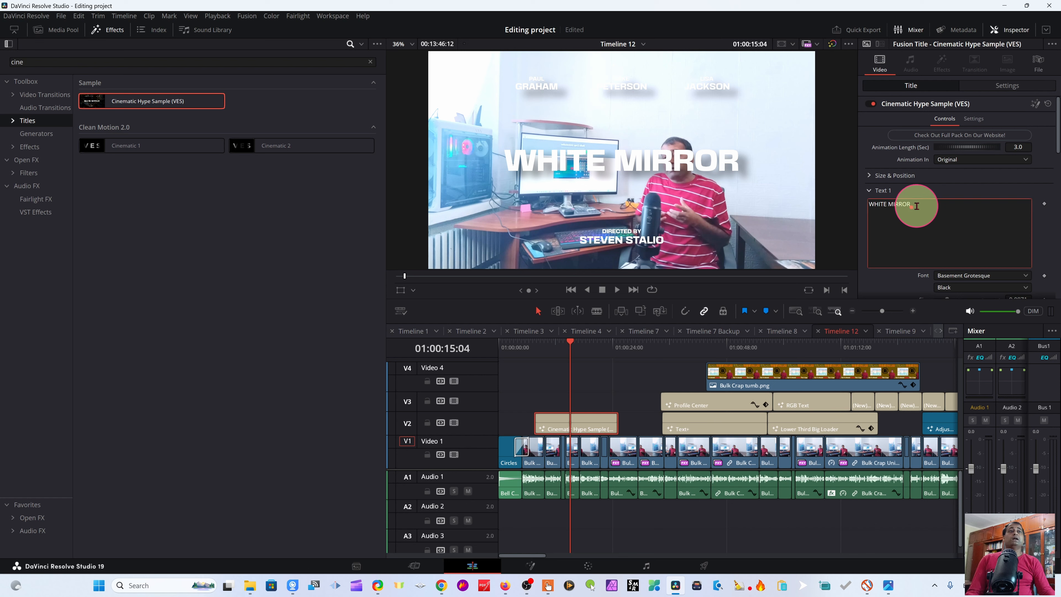
pyautogui.moveTo(915, 205); pyautogui.dragTo(868, 205)
pyautogui.write('VES')
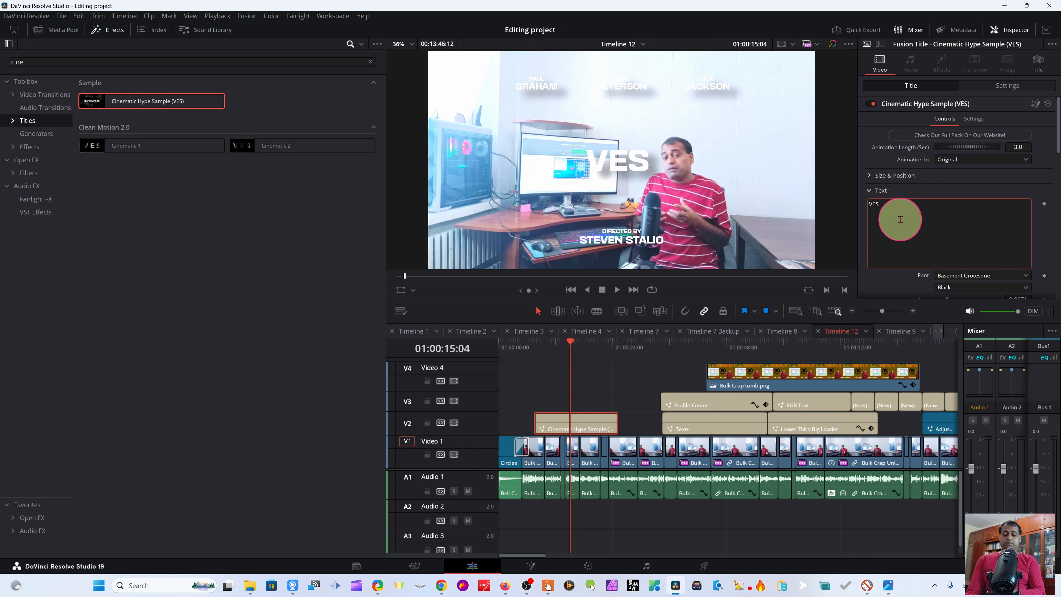
pyautogui.write(' Free')
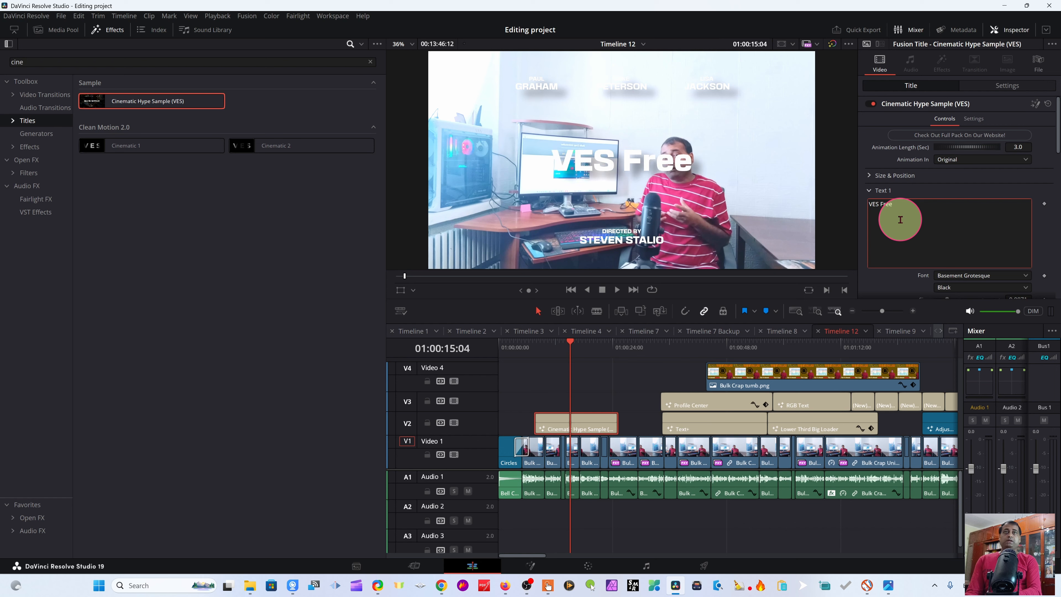
pyautogui.write(' Plugin')
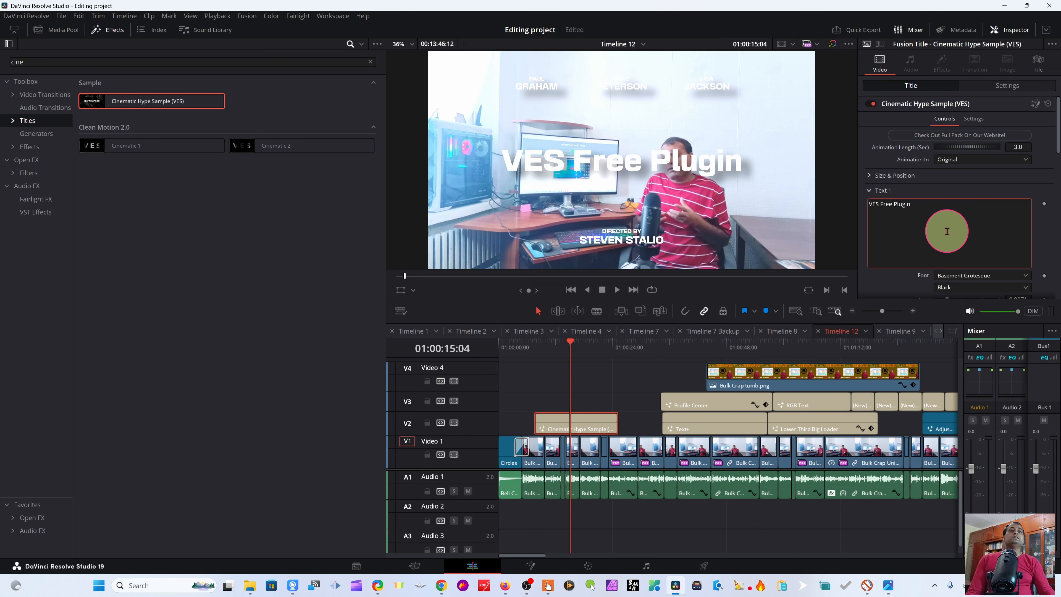
# Step: Set the Text 1 color to pink (#ff22e2)
pyautogui.scroll(-2, 960, 238)
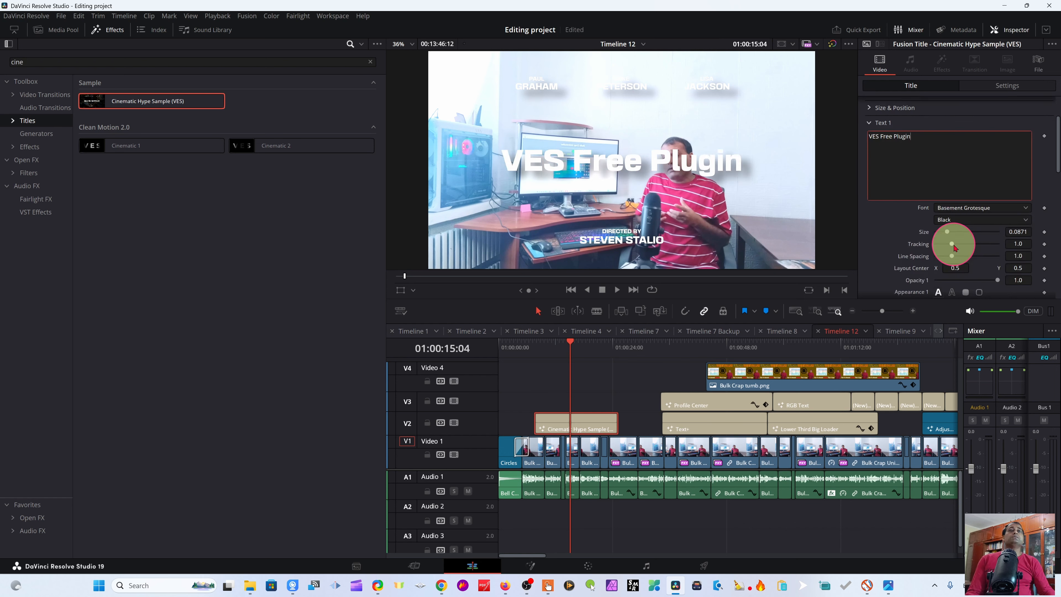
pyautogui.scroll(-2, 996, 248)
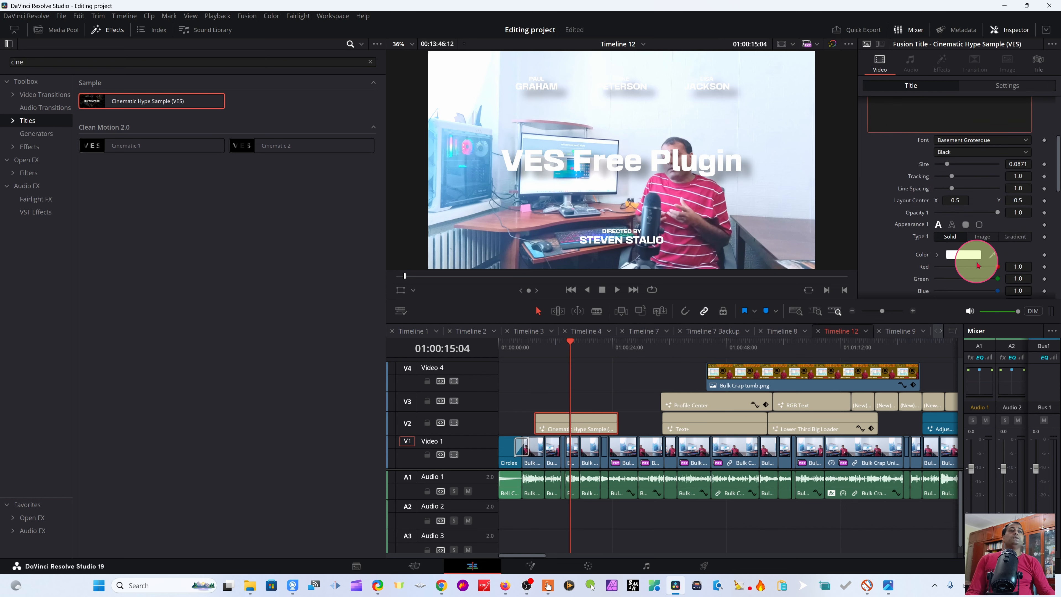
pyautogui.click(963, 255)
pyautogui.moveTo(518, 218); pyautogui.dragTo(540, 221)
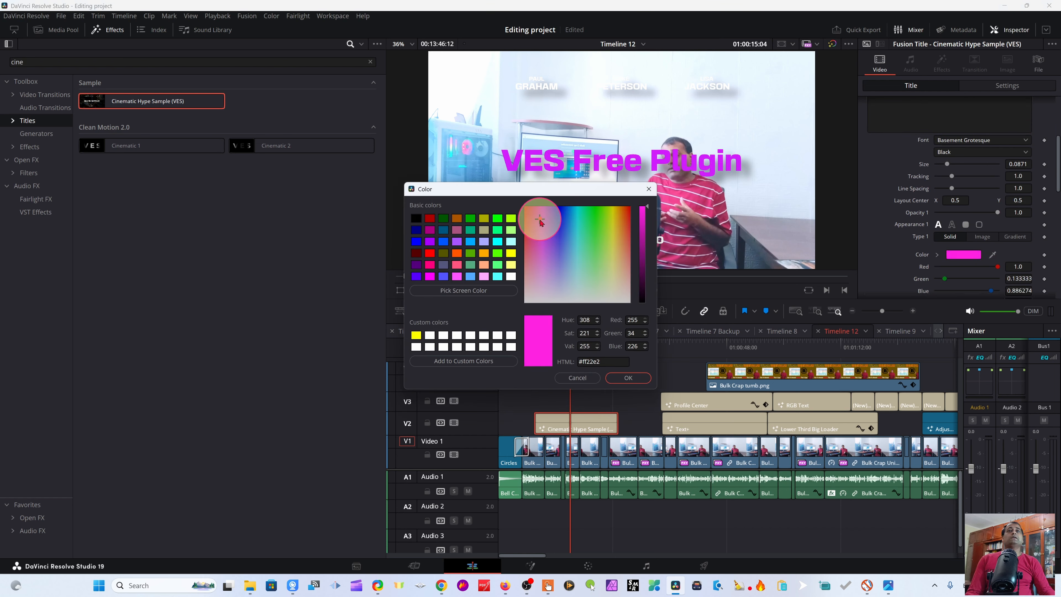
pyautogui.click(628, 377)
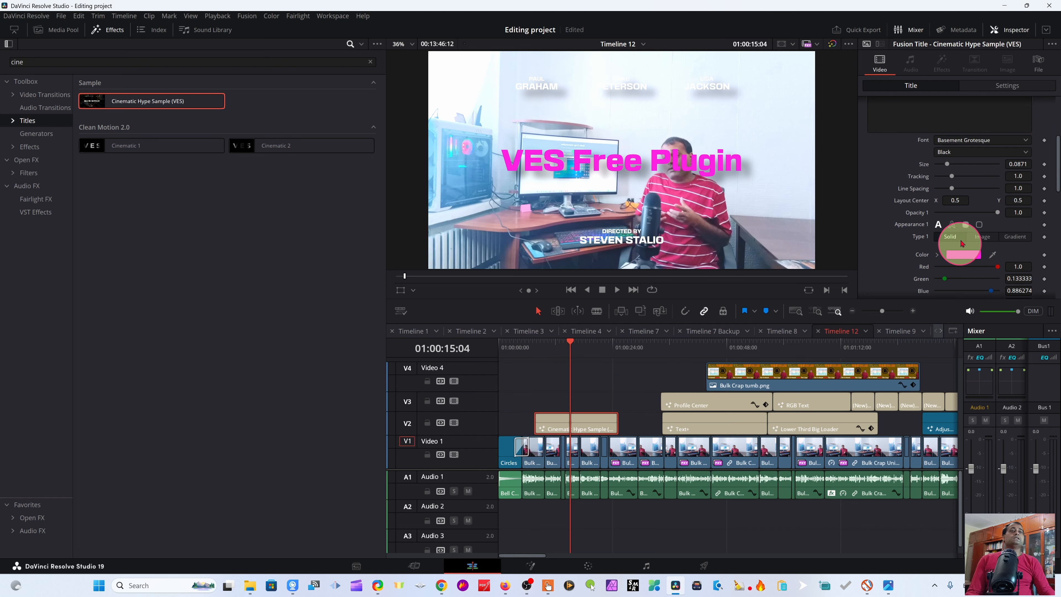
# Step: Try the outline, border and block appearance styles for Text 1, returning to the solid fill
pyautogui.click(952, 225)
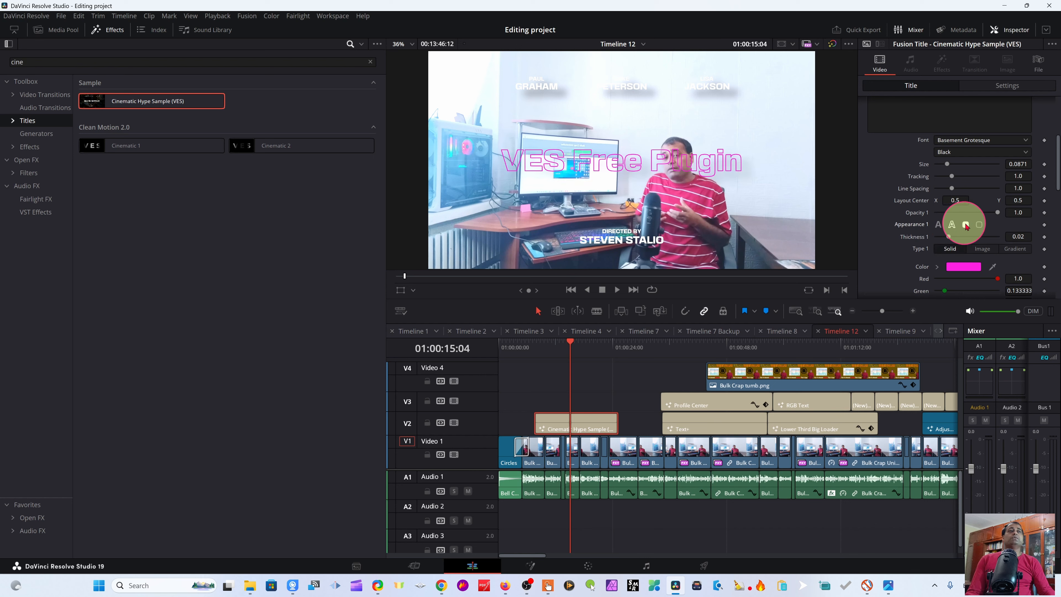
pyautogui.click(979, 225)
pyautogui.click(966, 225)
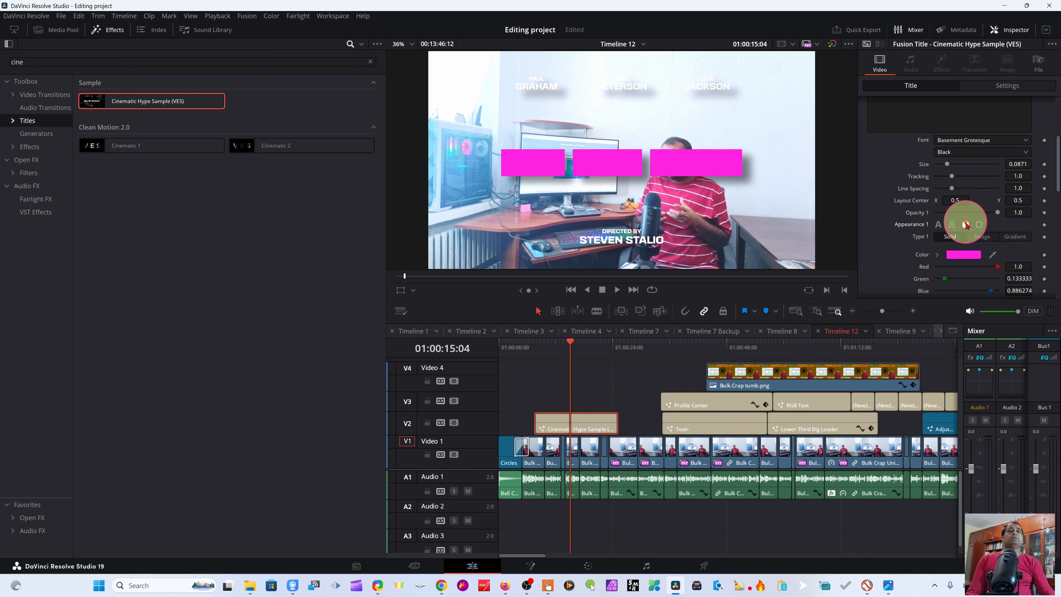
pyautogui.click(952, 225)
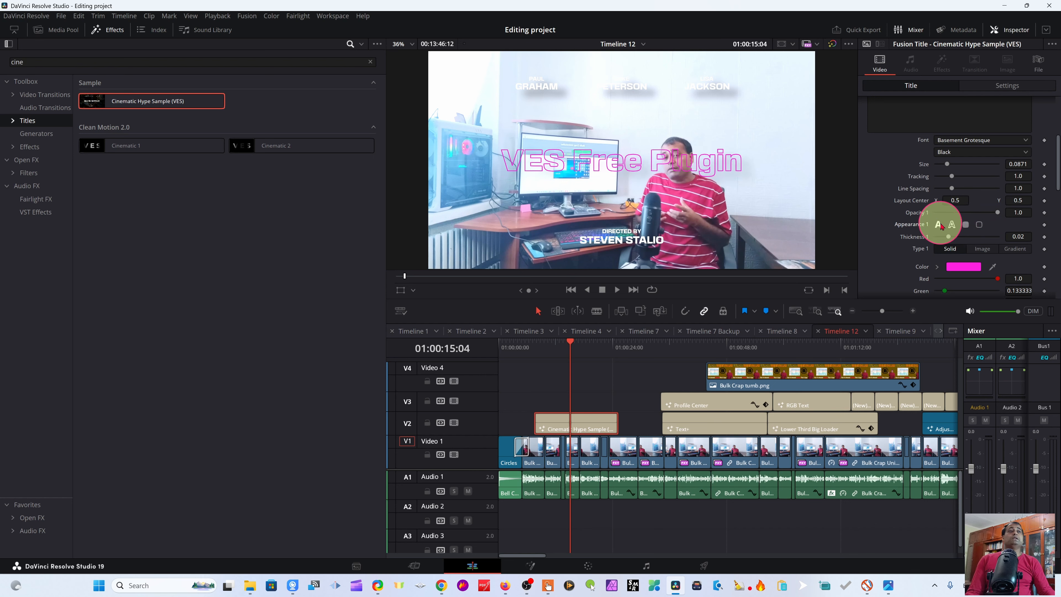
pyautogui.click(938, 225)
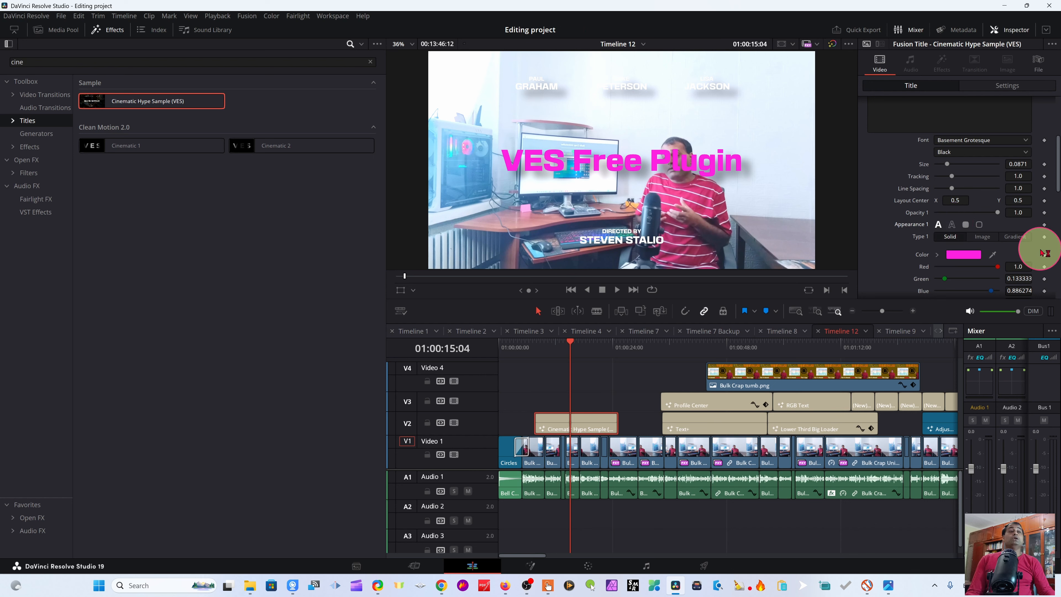
# Step: Enlarge Text 1 to size 0.1181 and set its layout center Y to 0.357, keeping the solid fill
pyautogui.scroll(-3, 1004, 249)
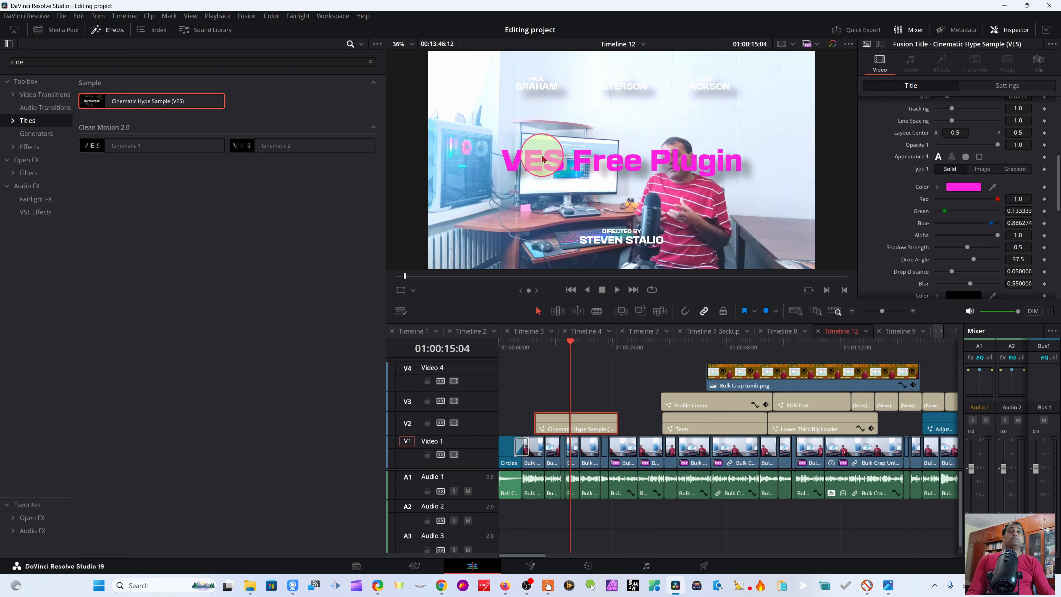
pyautogui.click(952, 157)
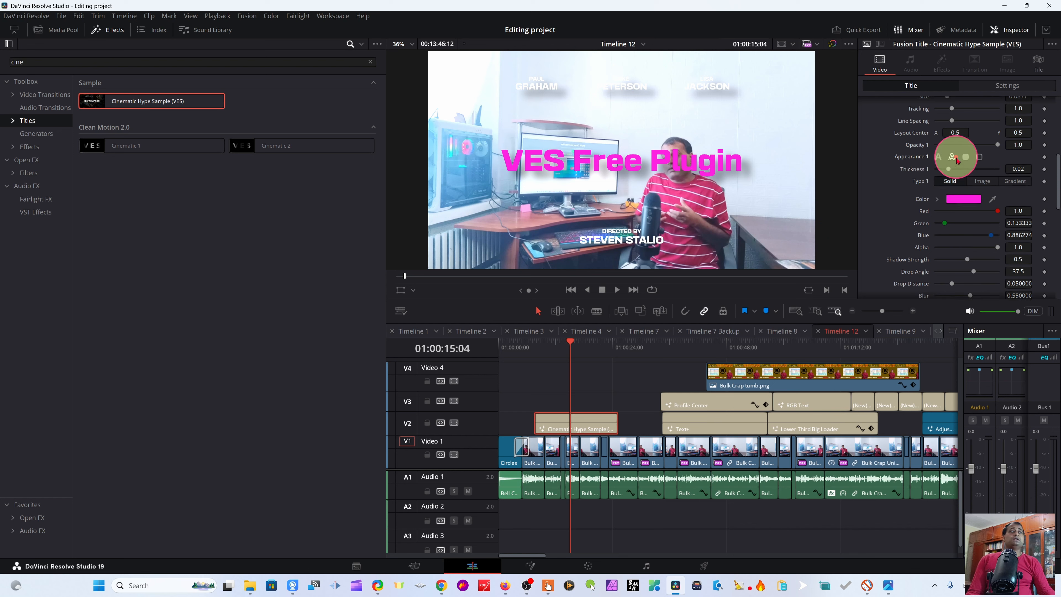
pyautogui.scroll(3, 990, 175)
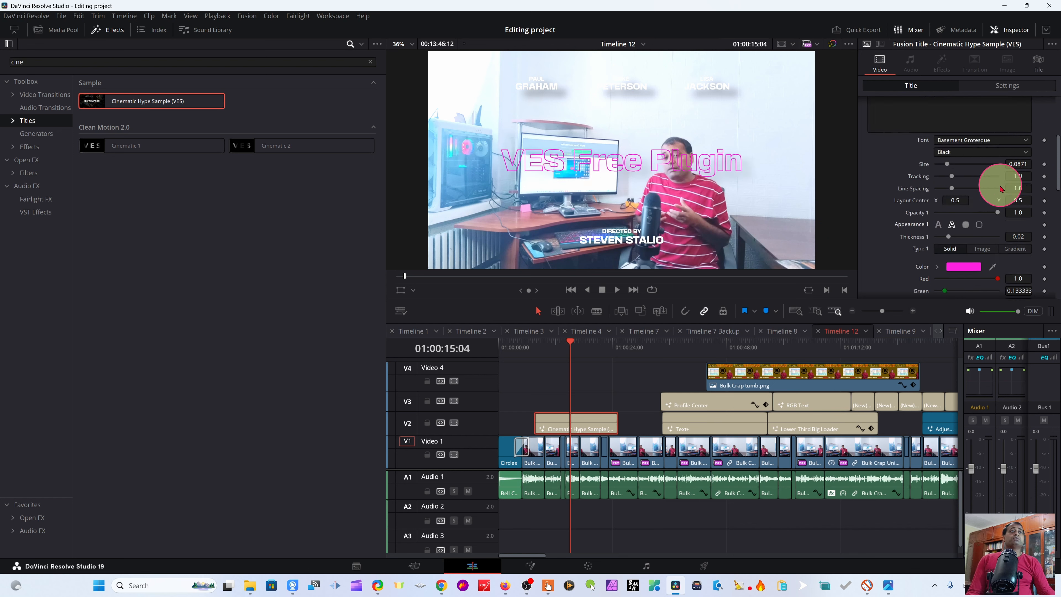
pyautogui.moveTo(946, 164); pyautogui.dragTo(950, 167)
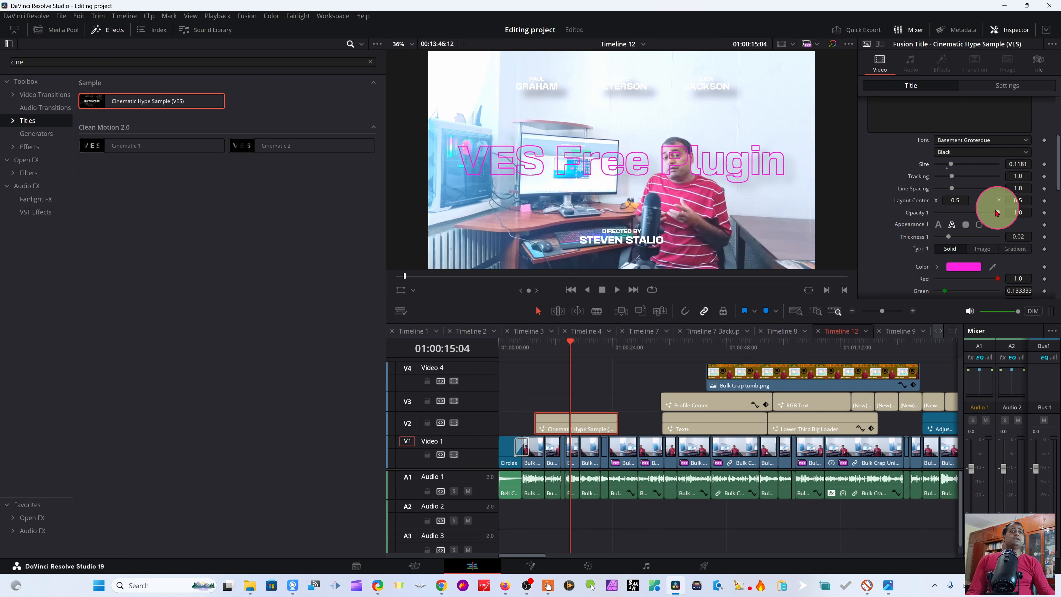
pyautogui.moveTo(1030, 200); pyautogui.dragTo(948, 253)
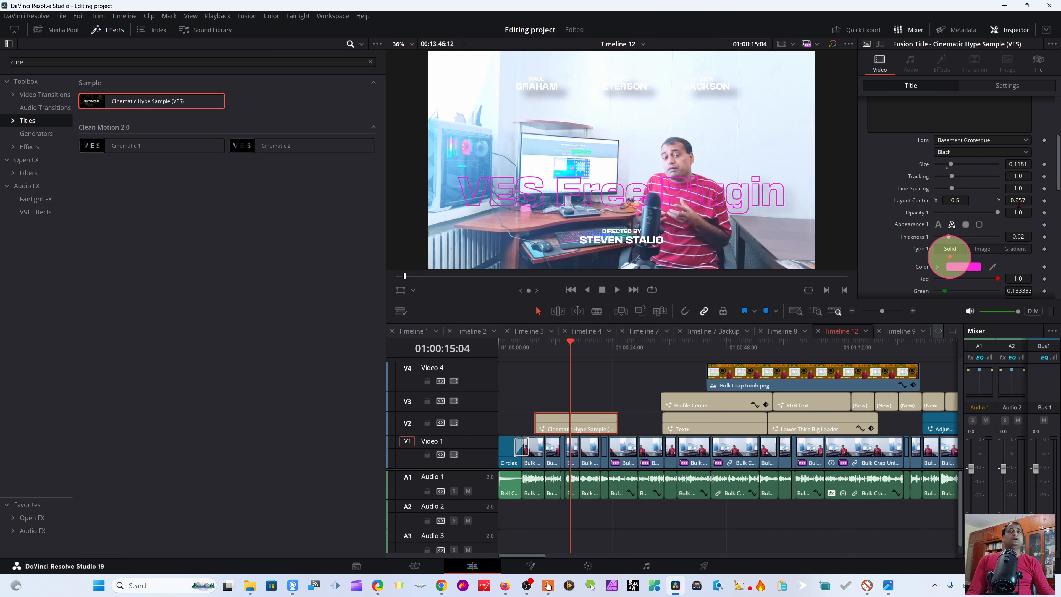
pyautogui.click(938, 224)
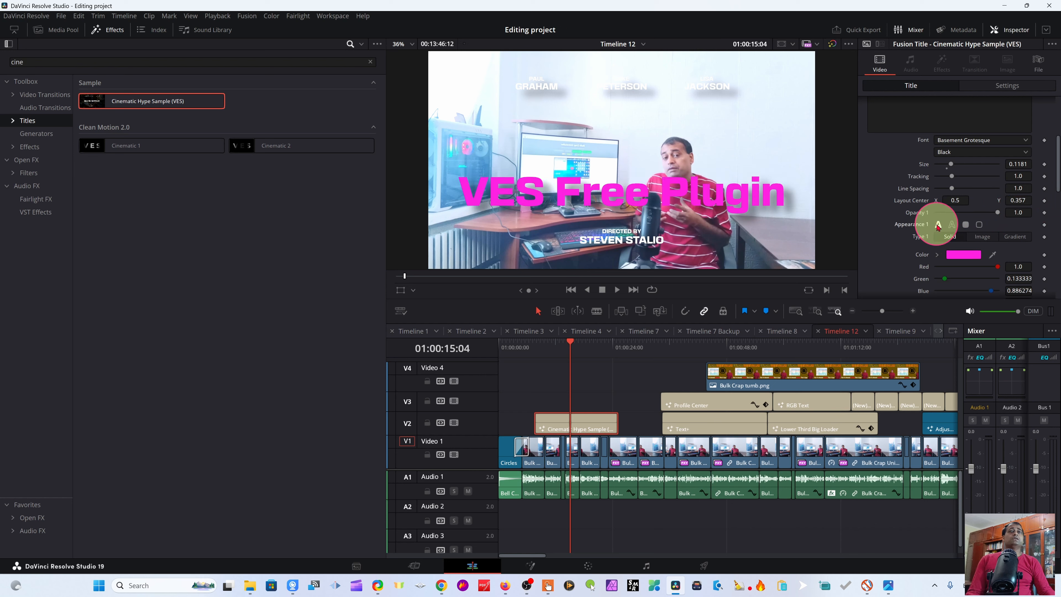
# Step: Replace the Text 2 line "DIRECTED BY" with "Tutorial"
pyautogui.scroll(-5, 977, 251)
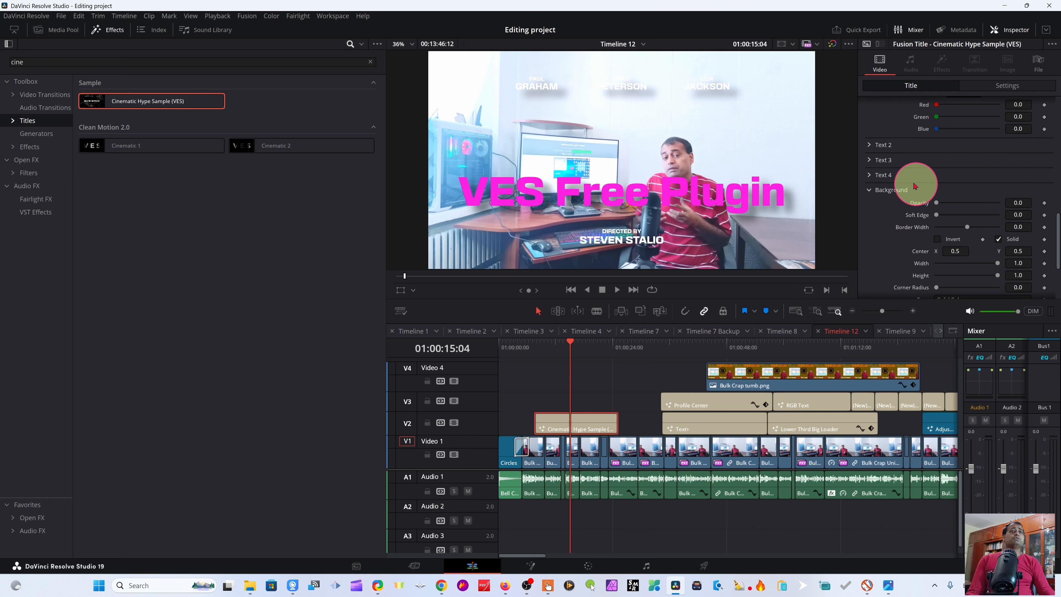
pyautogui.click(868, 145)
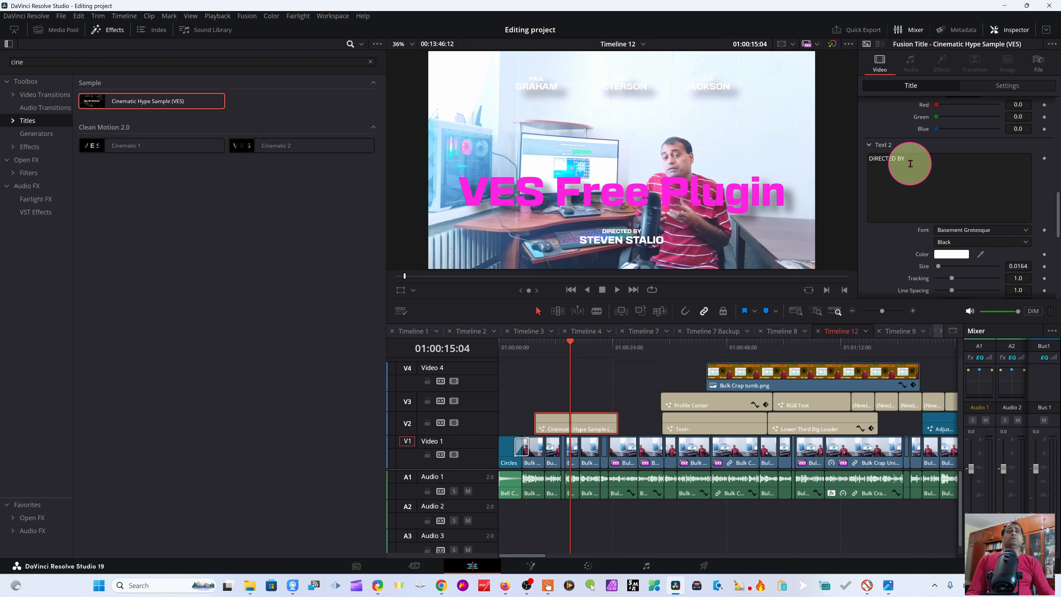
pyautogui.click(921, 162)
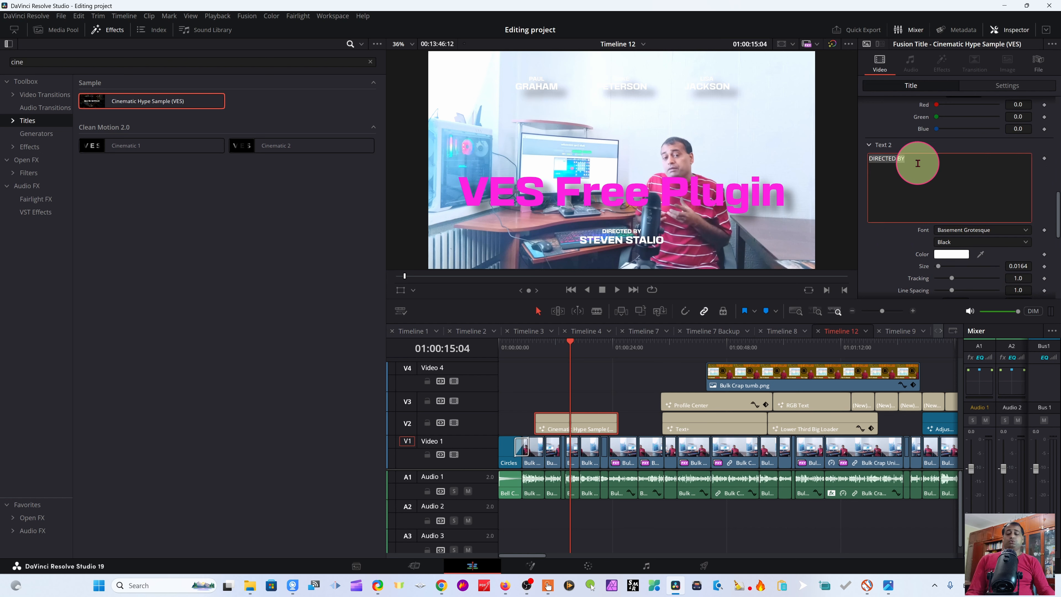
pyautogui.write('Tutorial')
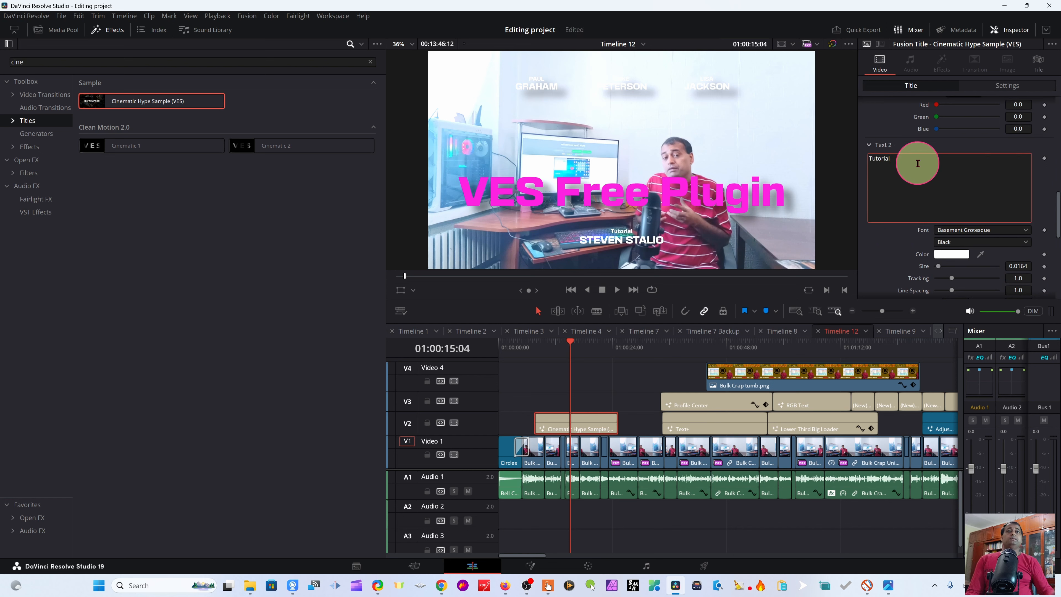
# Step: Set the Text 2 color to yellow (#ffd321)
pyautogui.click(951, 254)
pyautogui.moveTo(612, 229); pyautogui.dragTo(620, 218)
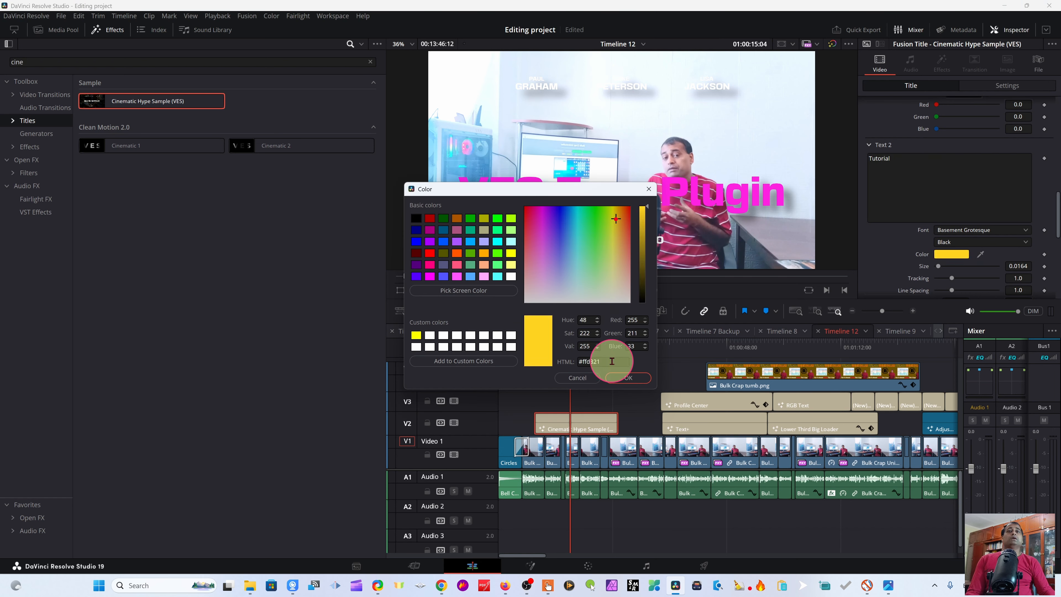
pyautogui.click(625, 379)
# Step: Replace the Text 3 name line with "Resolve4u"
pyautogui.scroll(-3, 1000, 271)
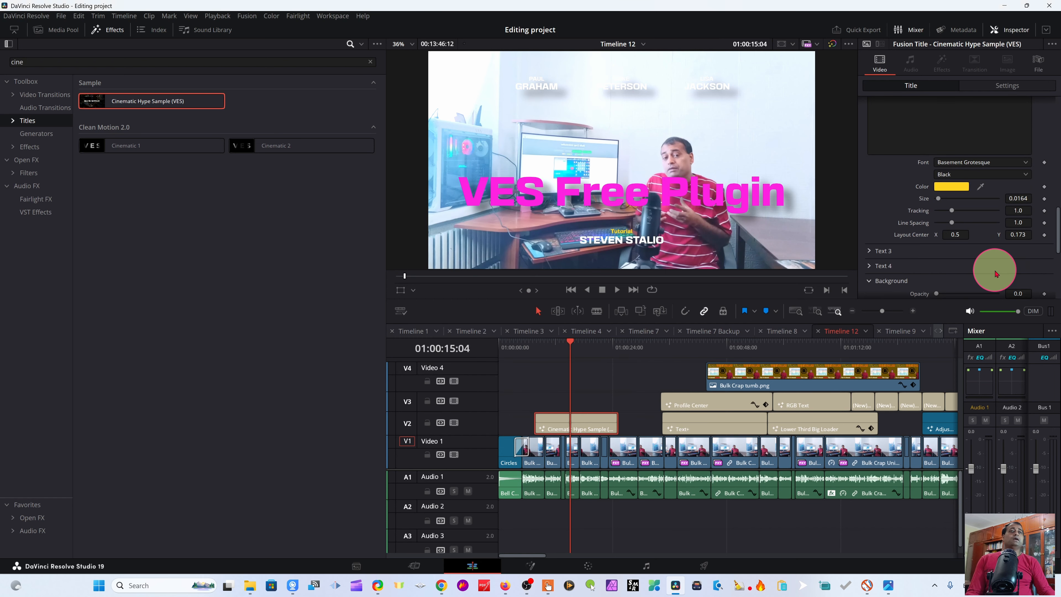
pyautogui.click(873, 251)
pyautogui.click(891, 275)
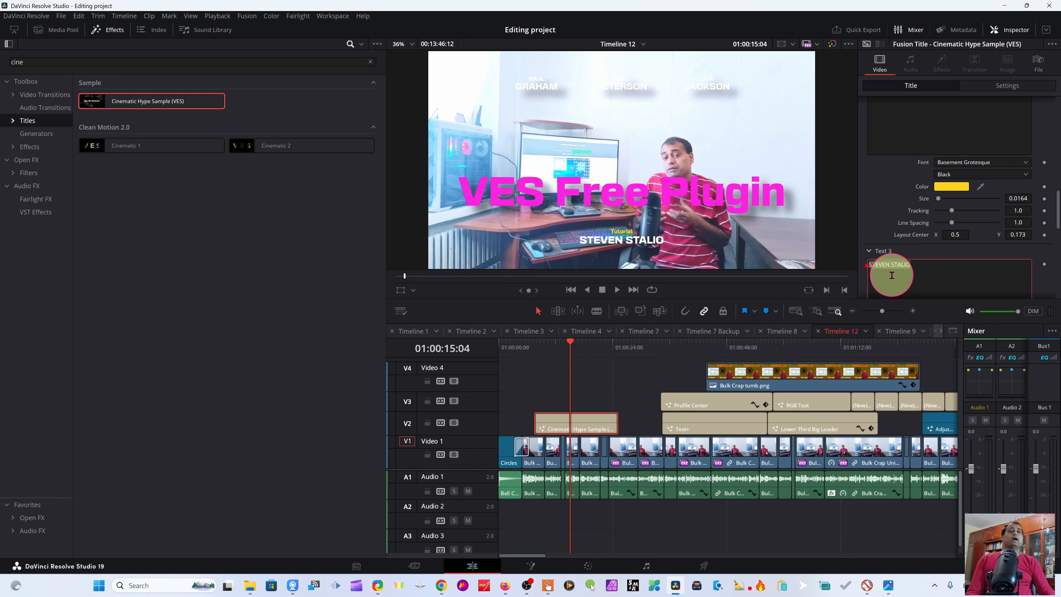
pyautogui.write('Resol')
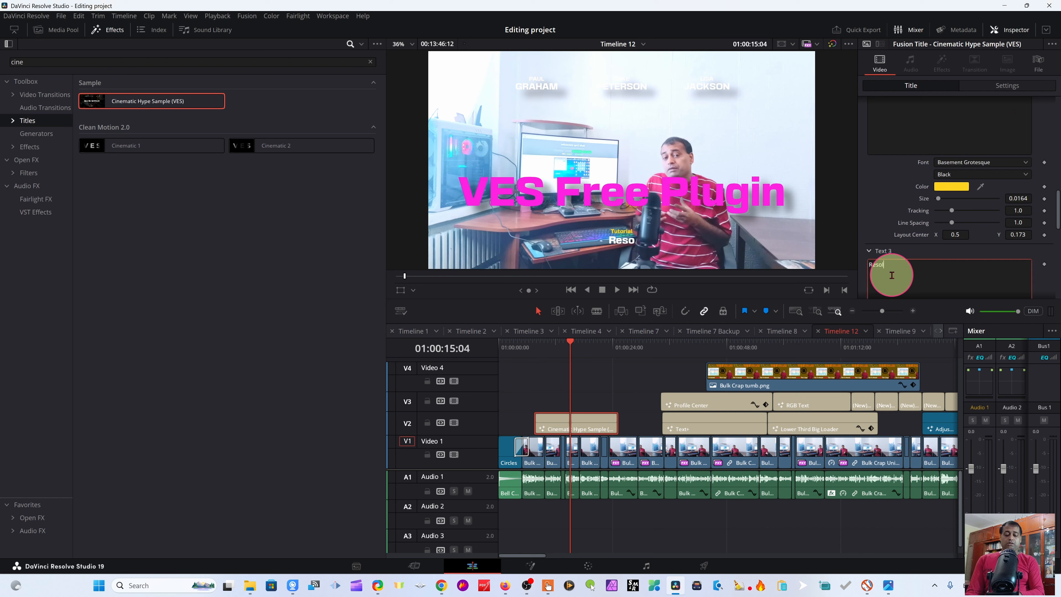
pyautogui.write('ve4u')
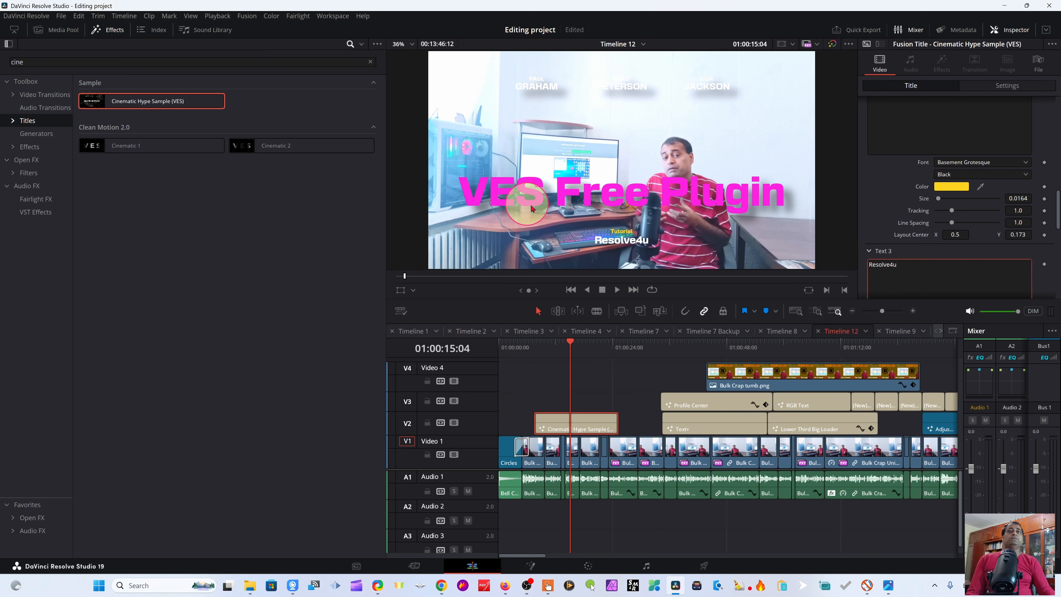
# Step: Replace the Text 4 name with the presenter's first name
pyautogui.scroll(-5, 1002, 234)
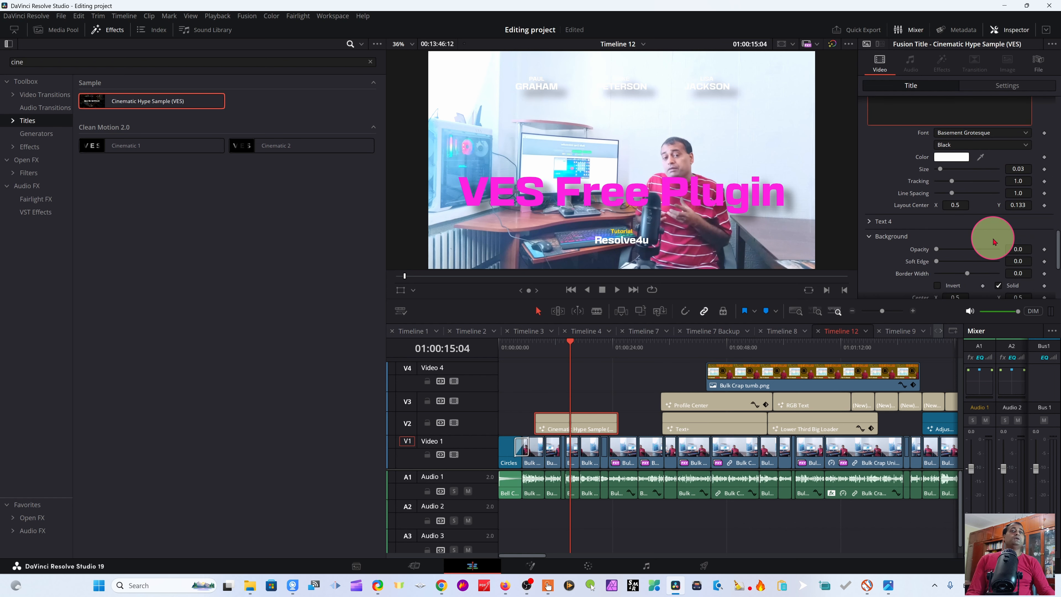
pyautogui.click(871, 224)
pyautogui.click(893, 250)
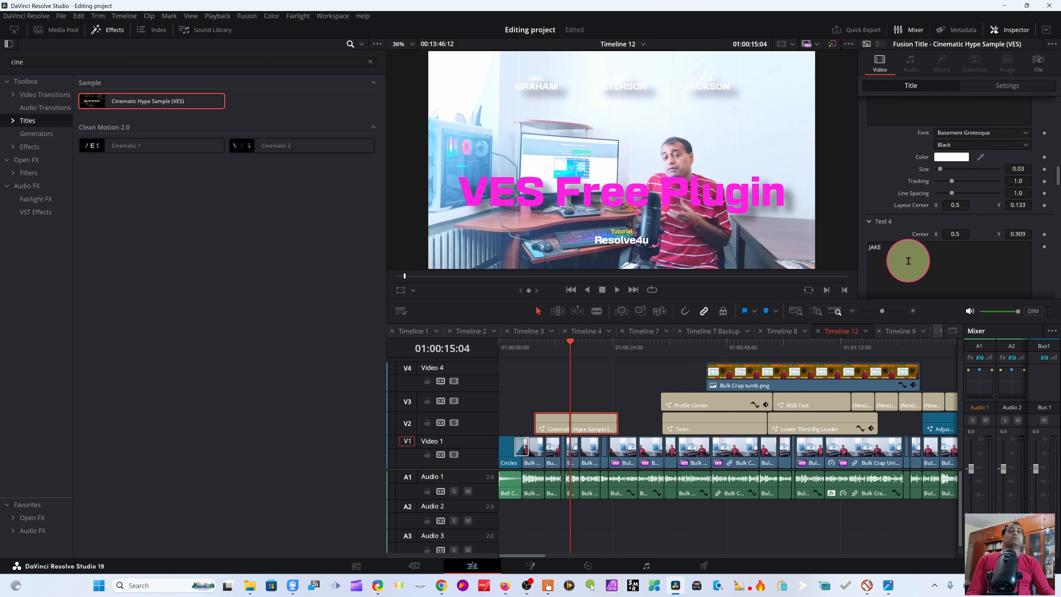
pyautogui.scroll(6, 892, 250)
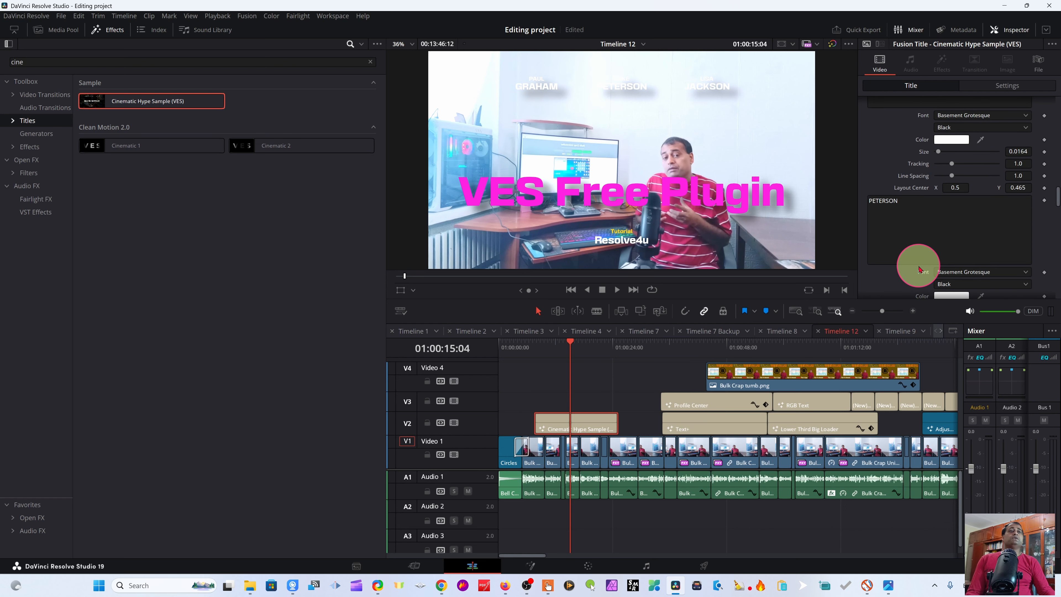
pyautogui.scroll(-5, 885, 184)
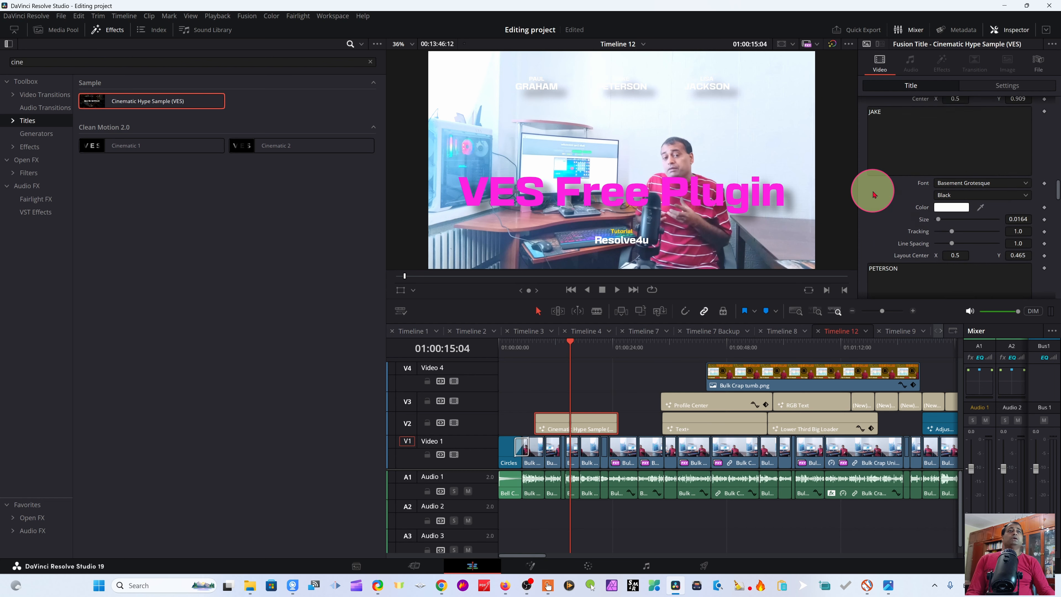
pyautogui.scroll(3, 873, 192)
pyautogui.scroll(-4, 881, 250)
pyautogui.moveTo(882, 181); pyautogui.dragTo(867, 183)
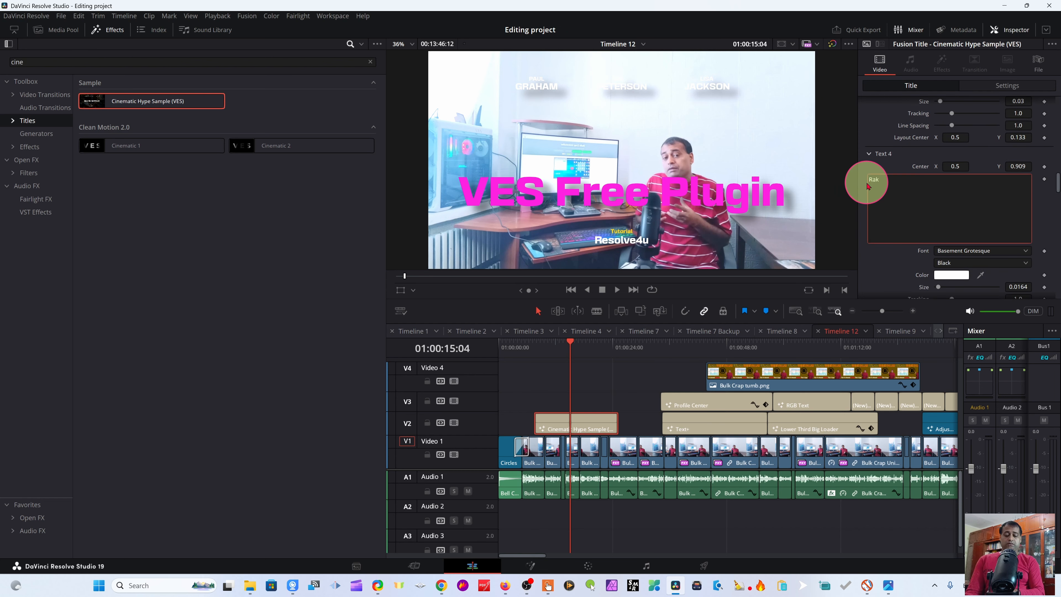
# Step: Set the Text 4 color to orange (#ff6629)
pyautogui.click(951, 274)
pyautogui.moveTo(614, 231)
pyautogui.mouseDown()
pyautogui.moveTo(599, 219)
pyautogui.moveTo(625, 222)
pyautogui.mouseUp()
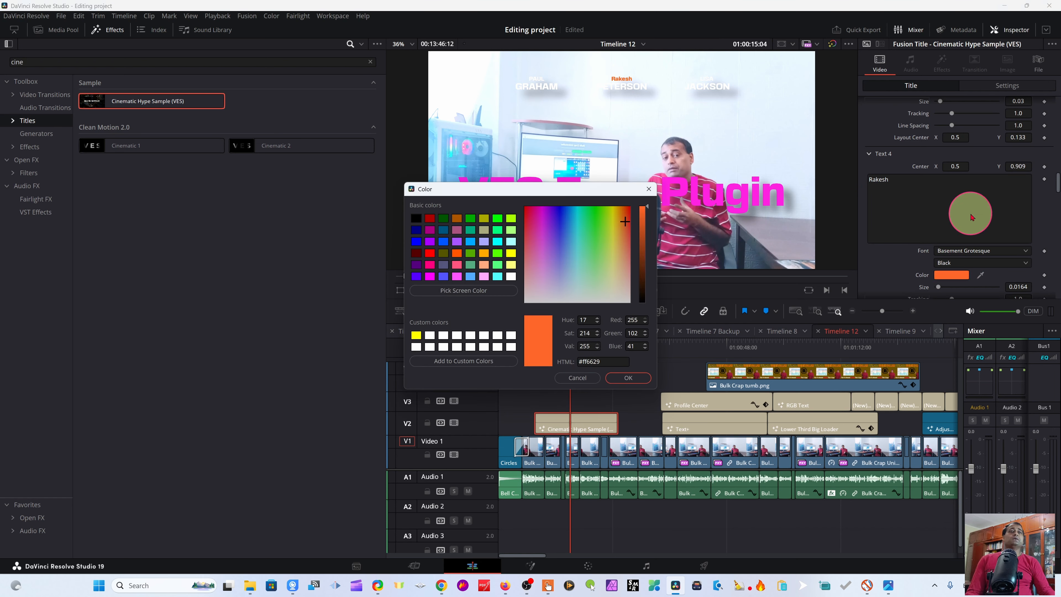
pyautogui.click(628, 378)
pyautogui.scroll(-5, 902, 140)
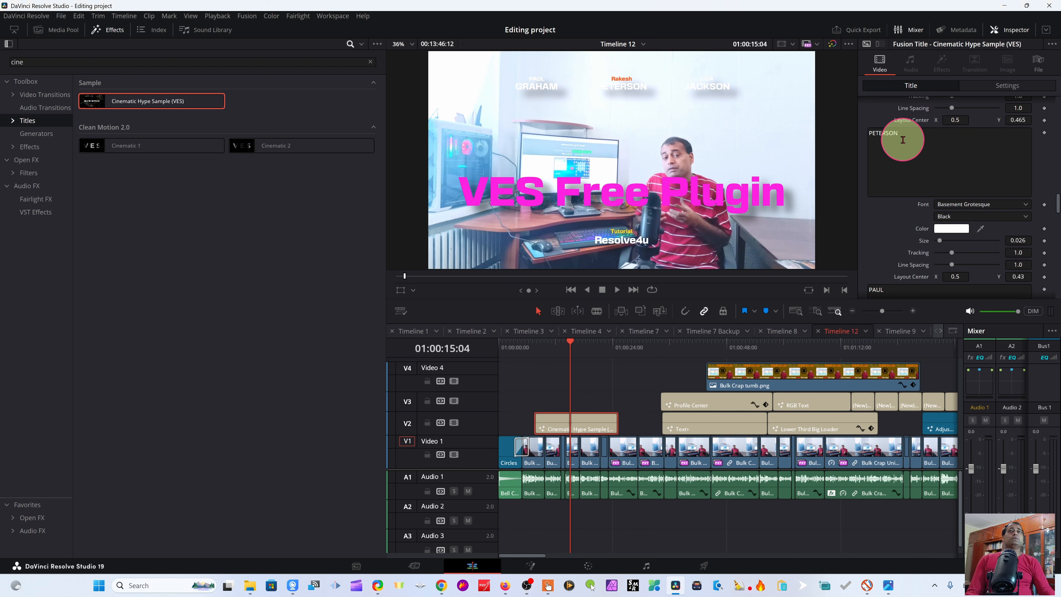
# Step: Replace the text of the next name line in the title with "Class"
pyautogui.click(900, 133)
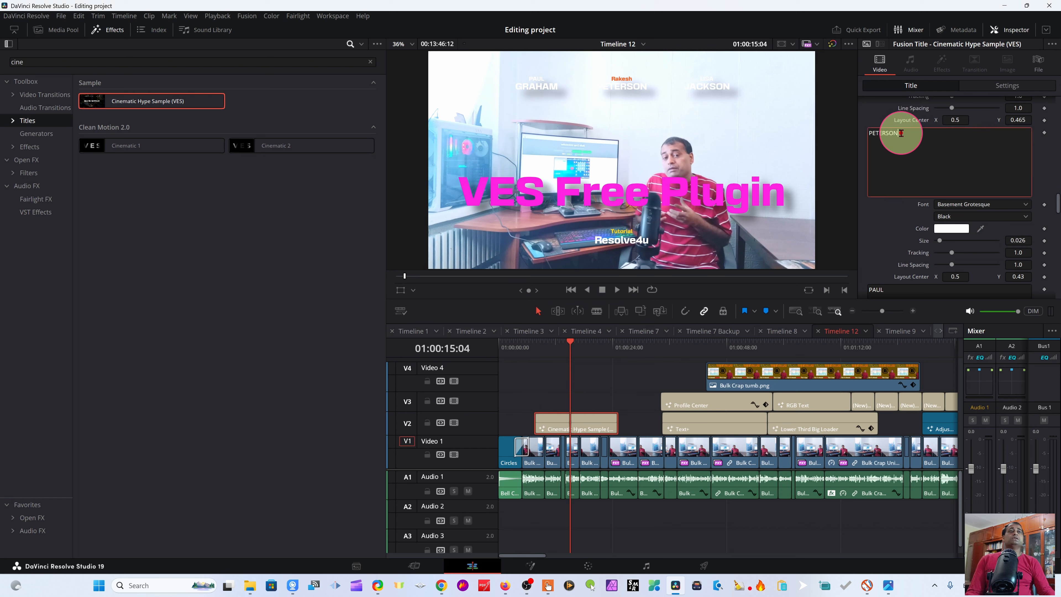
pyautogui.moveTo(901, 133); pyautogui.dragTo(858, 138)
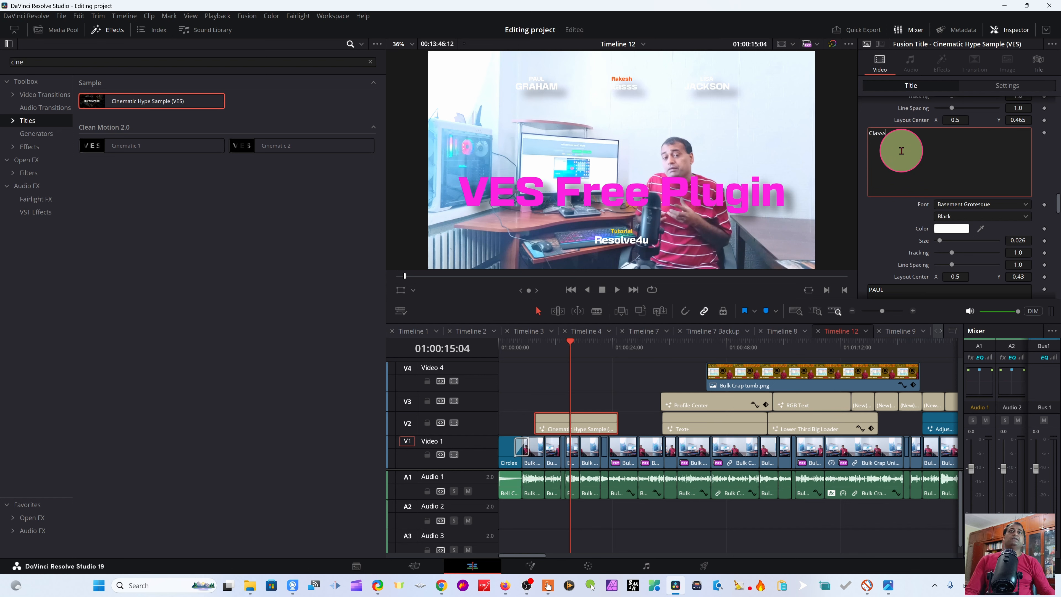
# Step: Set that line's text color to blue (#0e06ff)
pyautogui.click(951, 228)
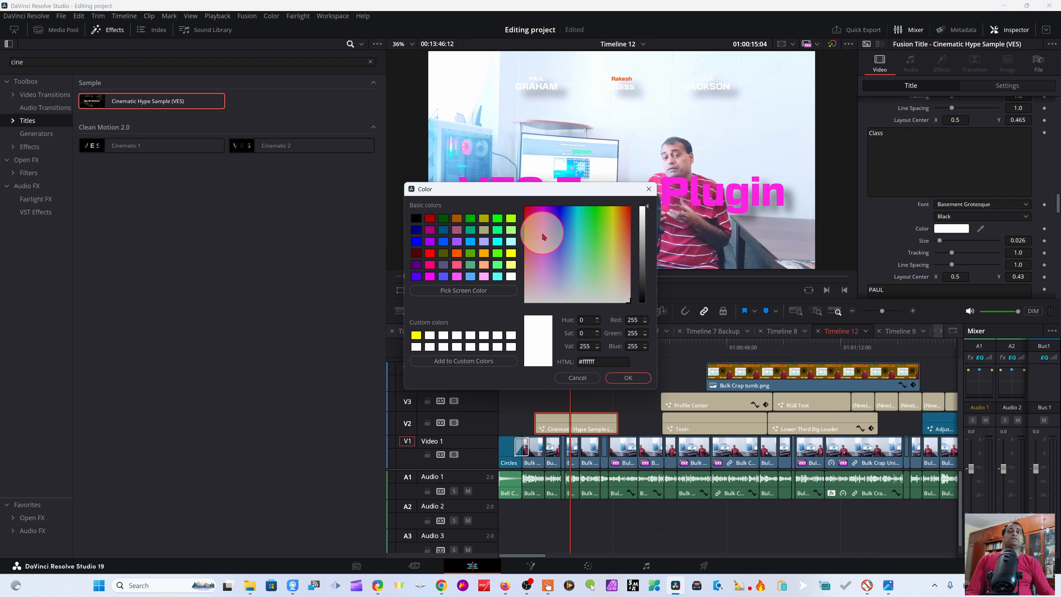
pyautogui.click(560, 211)
pyautogui.click(621, 376)
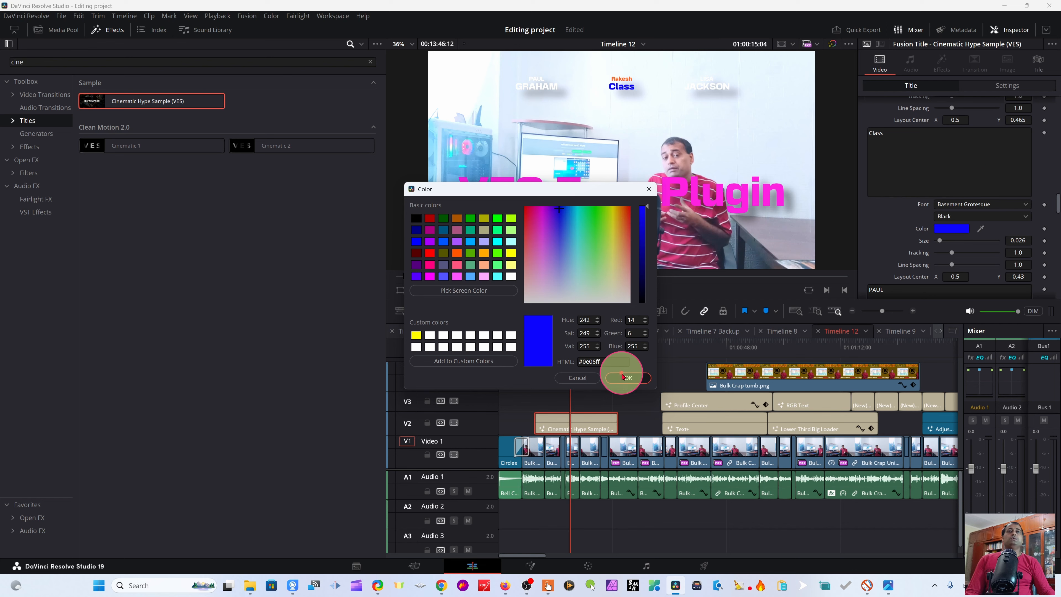
# Step: Scroll through the remaining text line fields of the title's settings to find the next one to edit
pyautogui.scroll(-3, 882, 147)
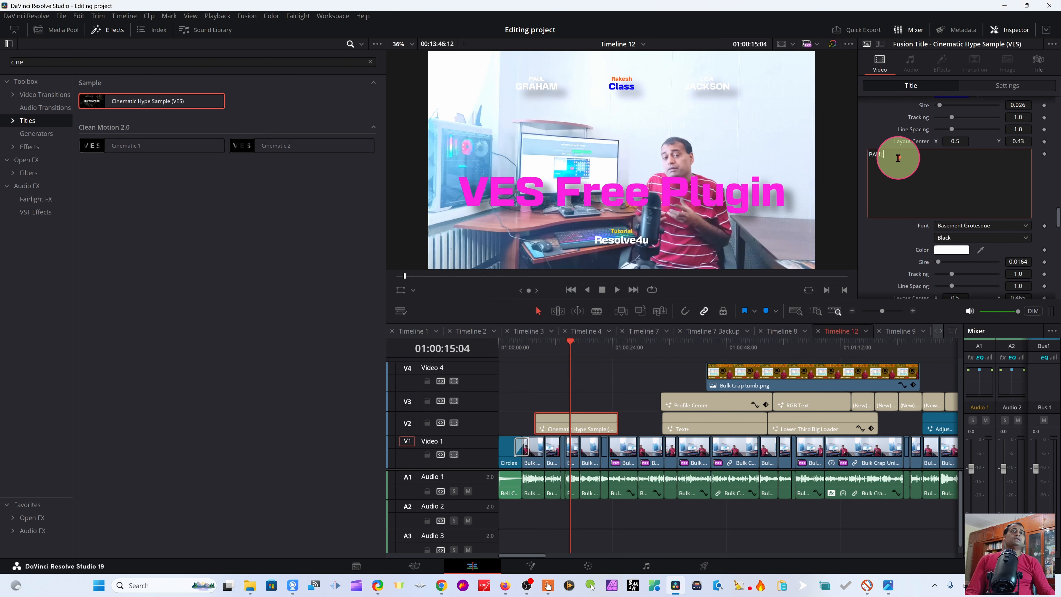
pyautogui.scroll(3, 914, 196)
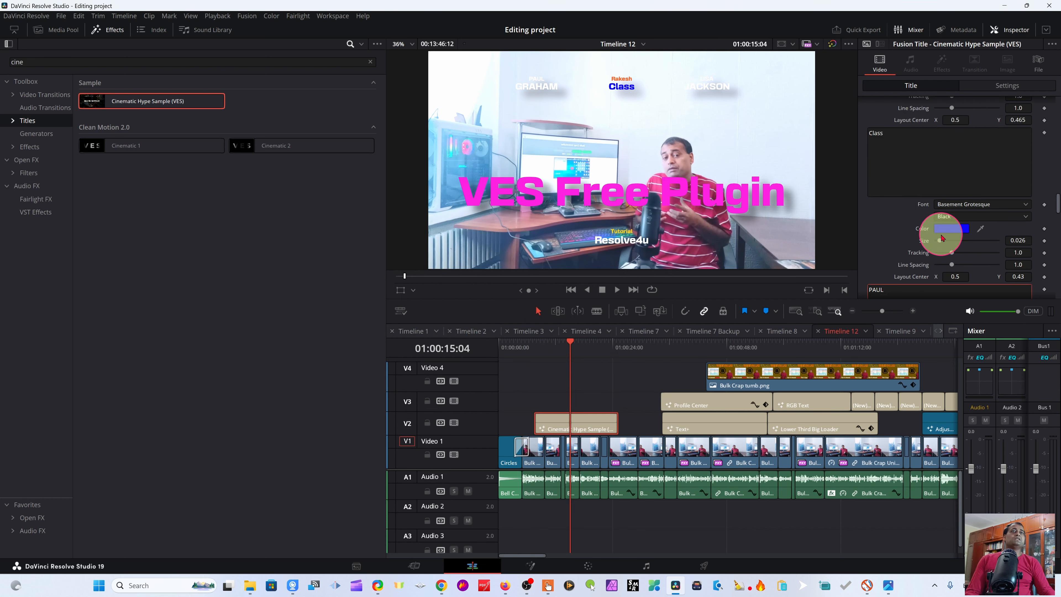
pyautogui.scroll(-2, 940, 234)
pyautogui.scroll(-1, 939, 234)
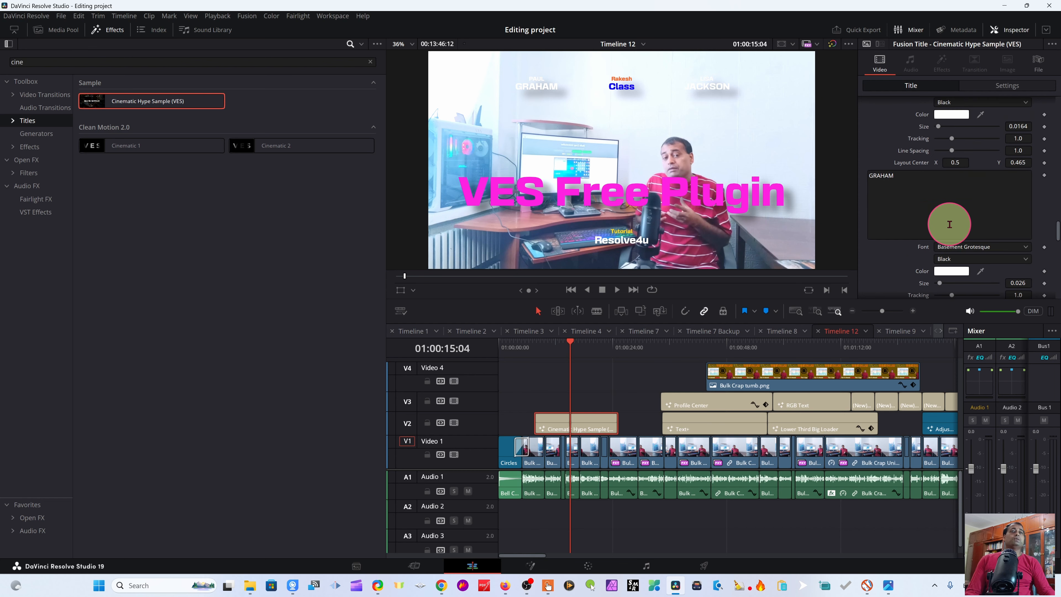
pyautogui.scroll(-3, 943, 197)
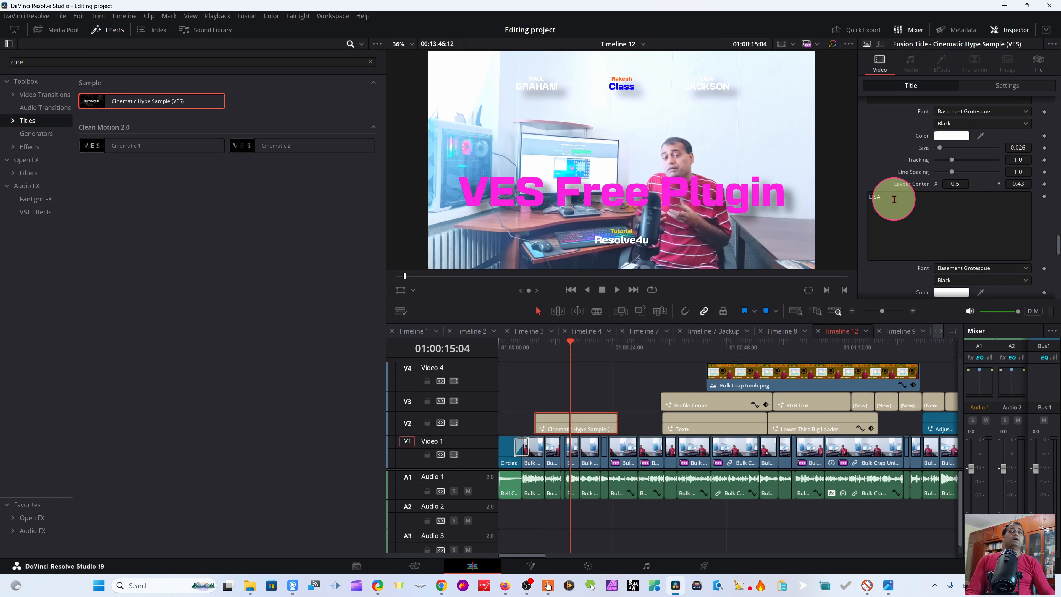
pyautogui.scroll(-2, 918, 211)
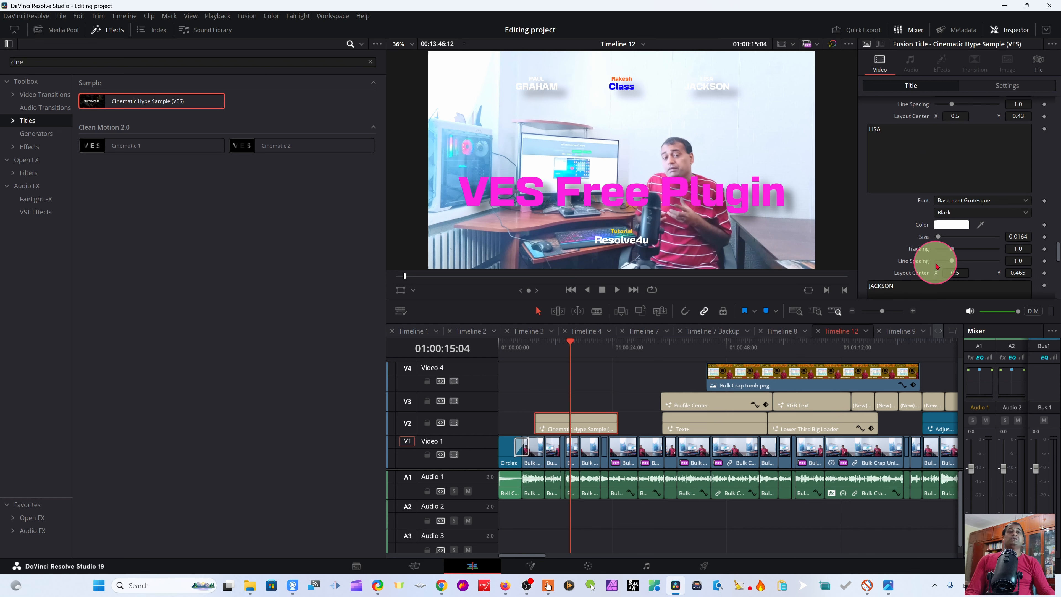
pyautogui.scroll(-3, 936, 266)
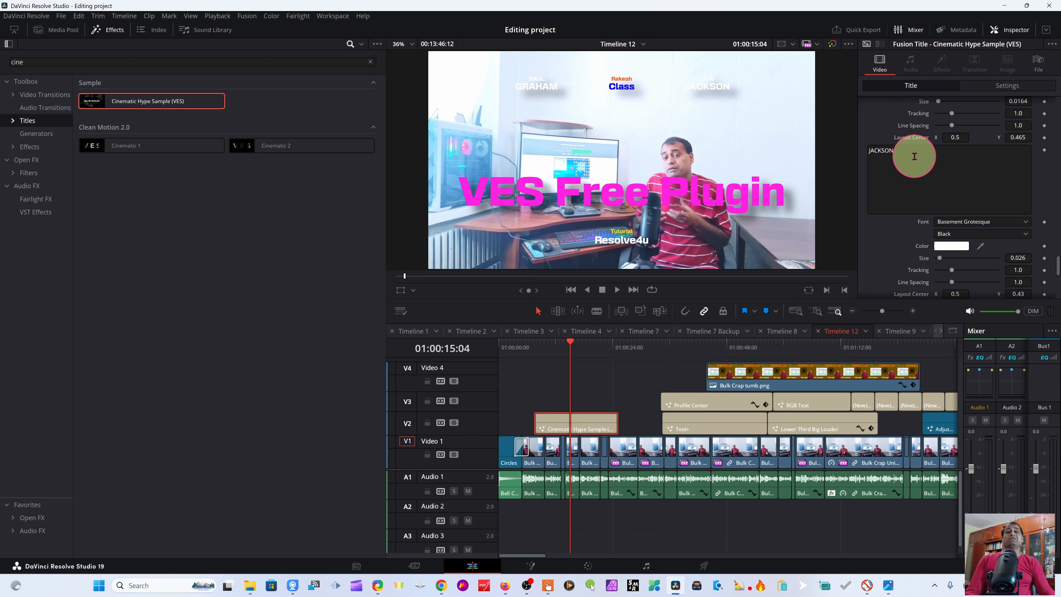